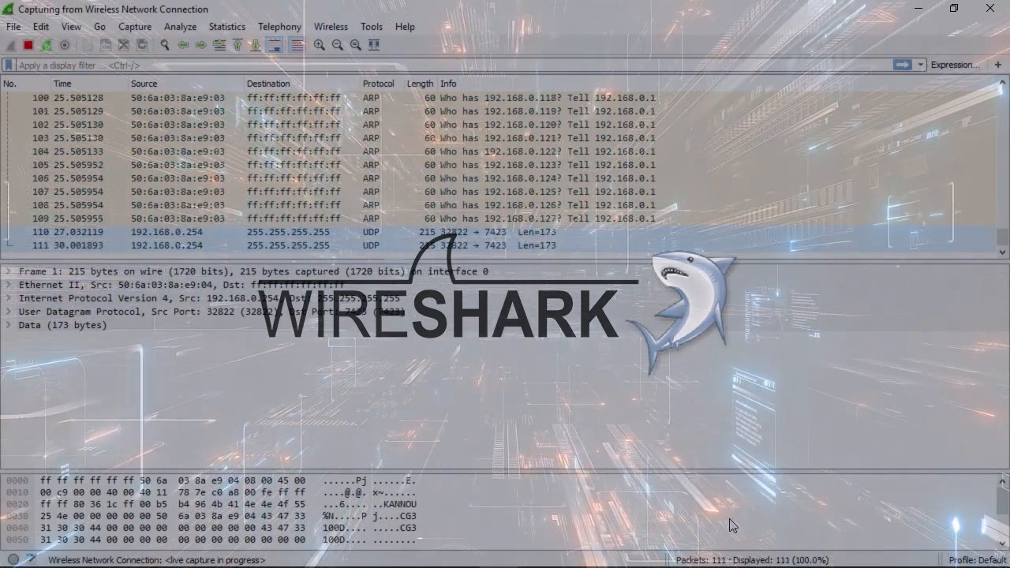
Step through the captured wireless packets one by one from packet 302 onward, examining their protocols and header details
mouse_move(649, 559)
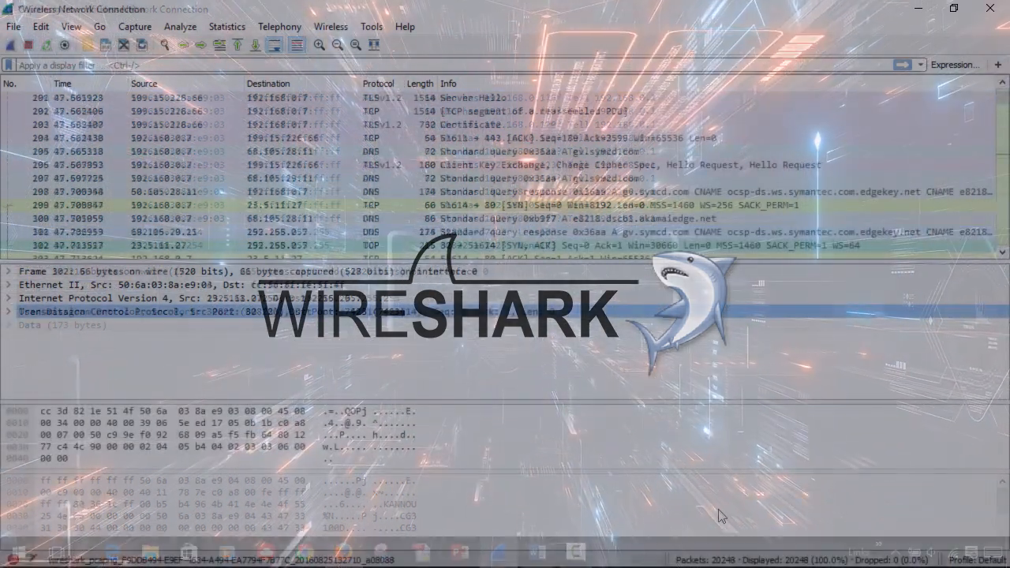
key(Down)
key(Down)
key(Down)
key(Down)
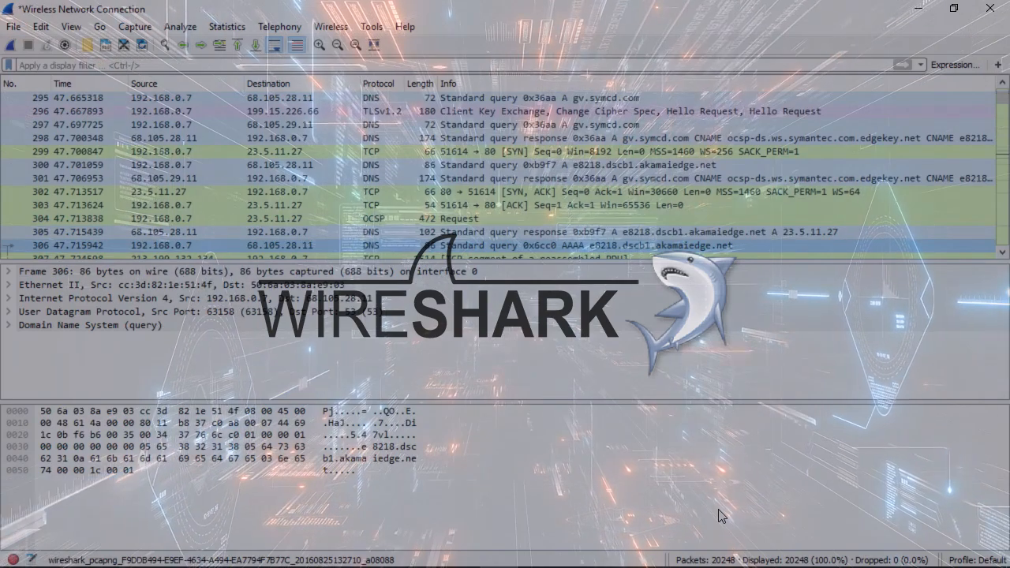
key(Down)
key(Down)
key(Down)
key(Down)
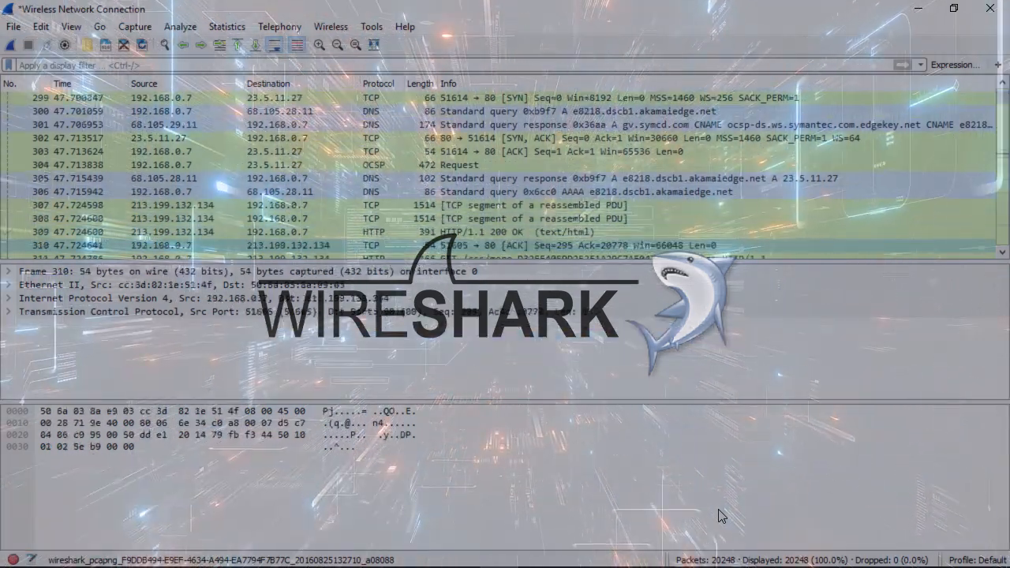
key(Down)
key(Down)
key(Down)
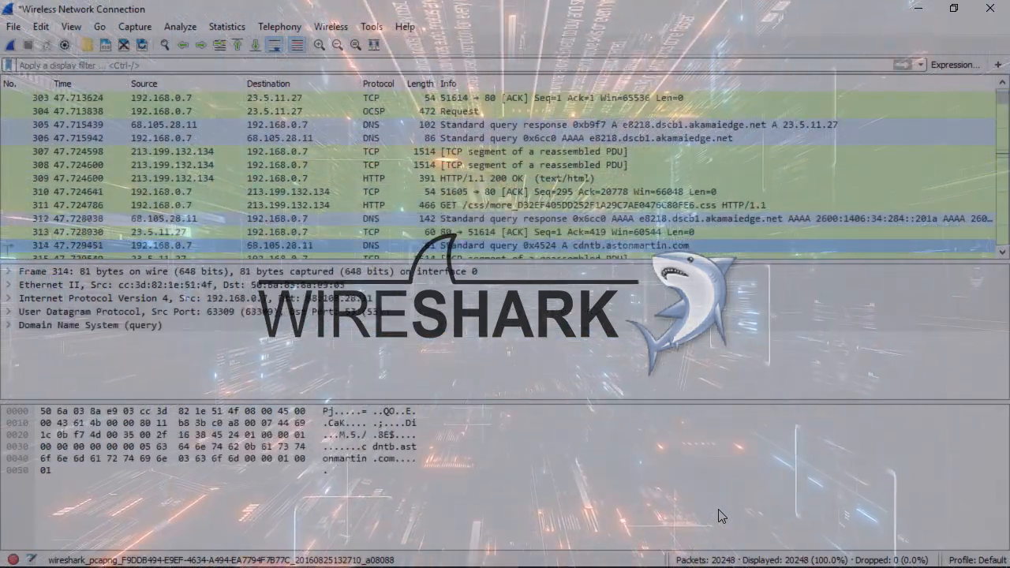
key(Down)
key(Down)
key(Down)
key(Down)
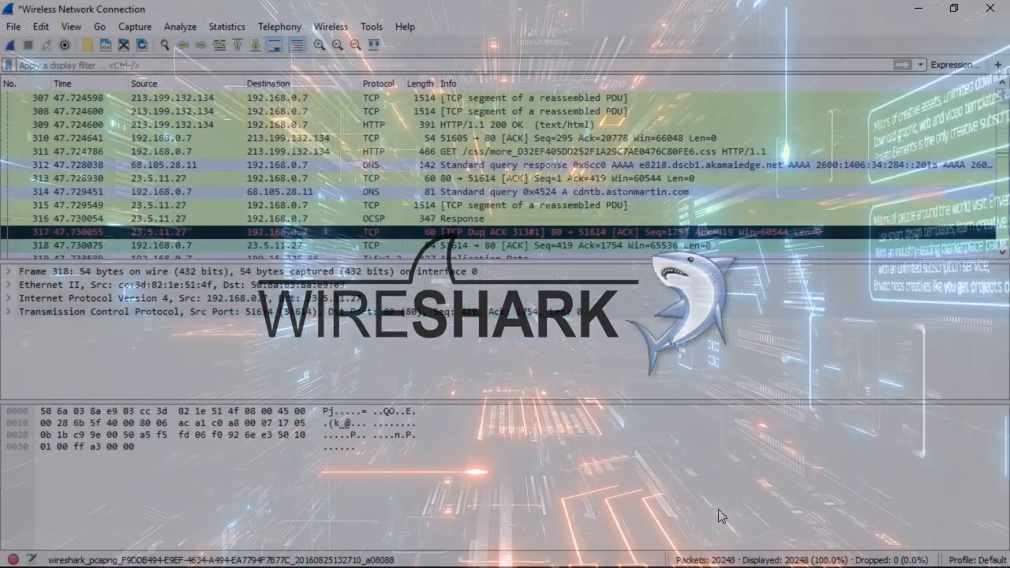
key(Down)
key(Down)
key(Down)
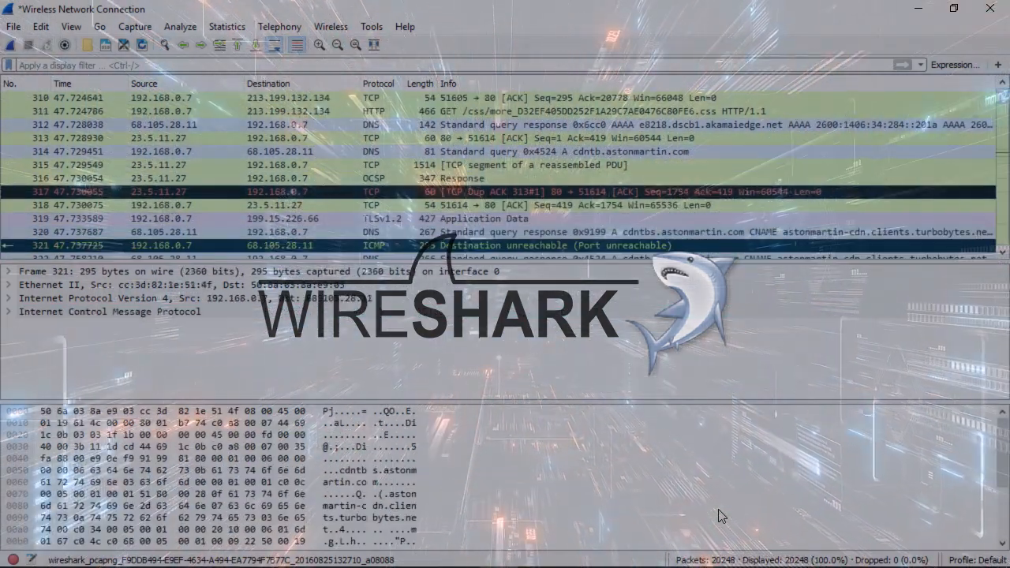
key(Down)
key(Down)
key(Down)
key(Down)
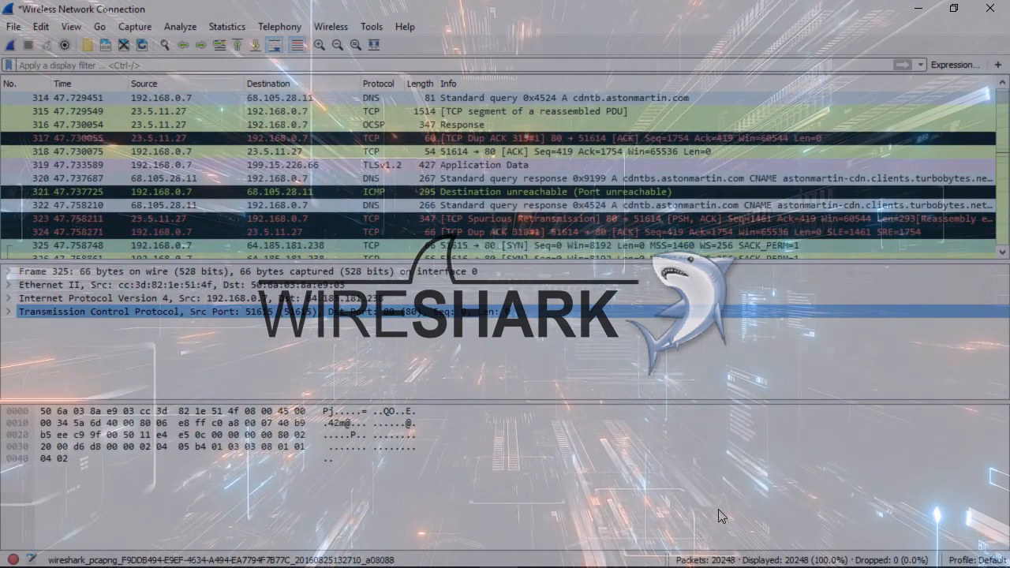
key(Down)
key(Down)
key(Down)
key(Down)
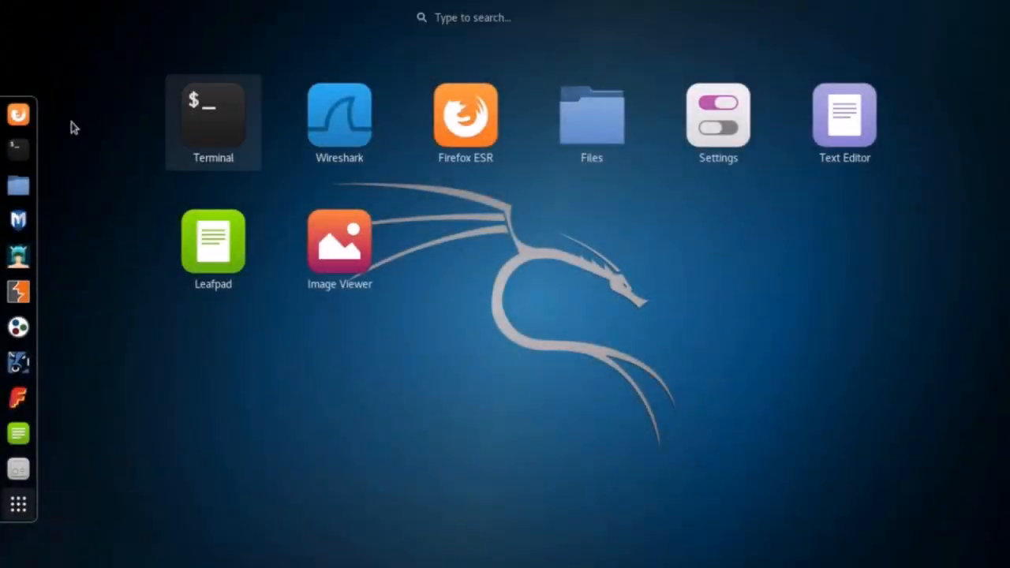
Open a terminal, launch Wireshark in the background with "wireshark &", and dismiss the Lua loading error
click(20, 156)
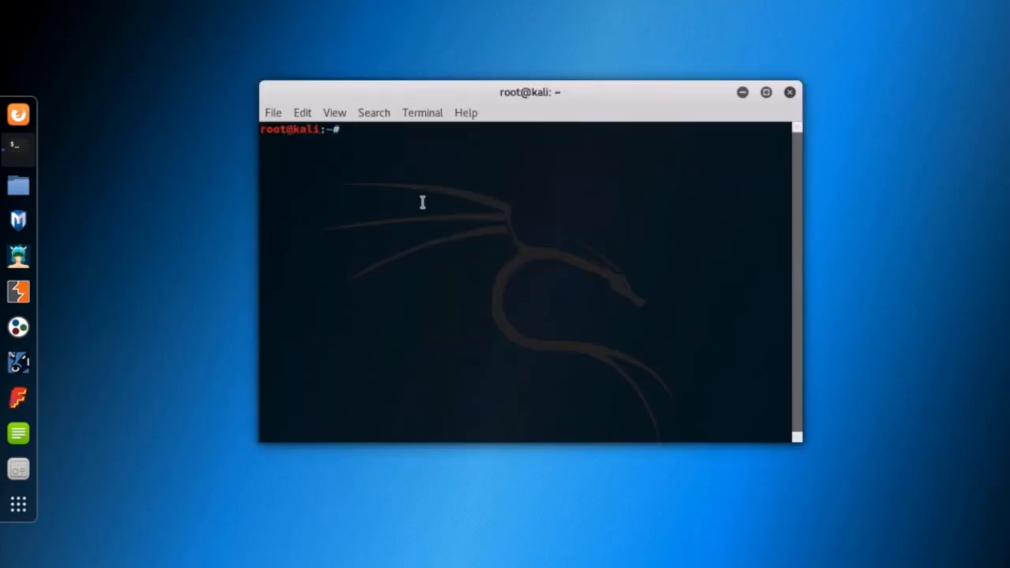
text(wireshark &)
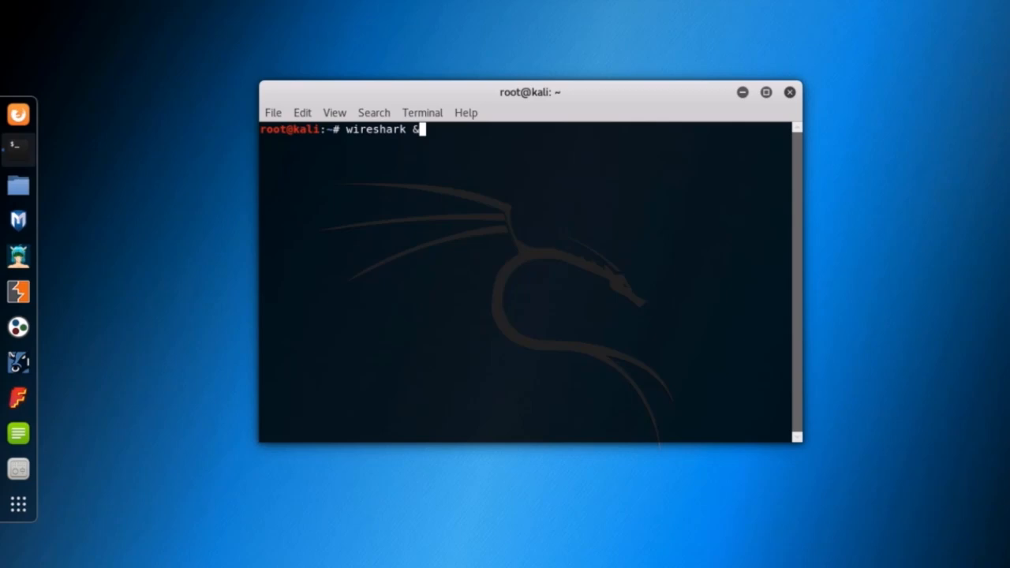
key(Return)
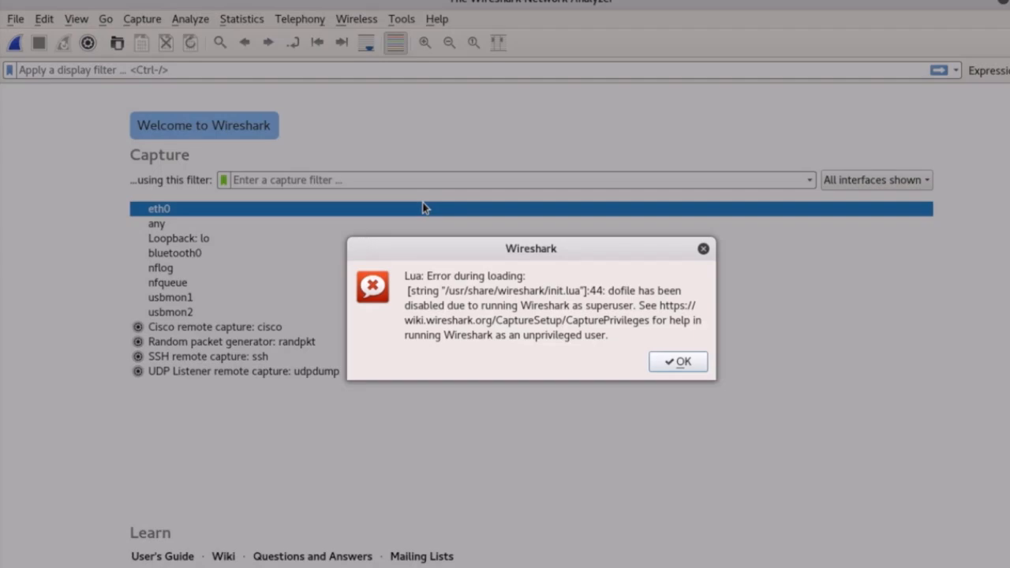
click(672, 363)
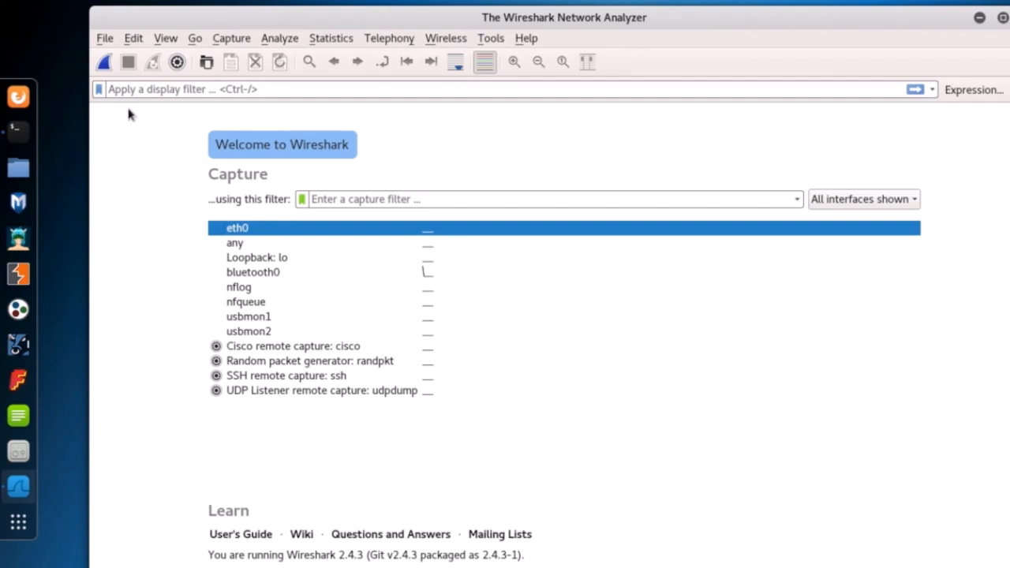
Open a new terminal window and run ifconfig to check the IP address of the eth0 interface
right_click(18, 131)
click(151, 88)
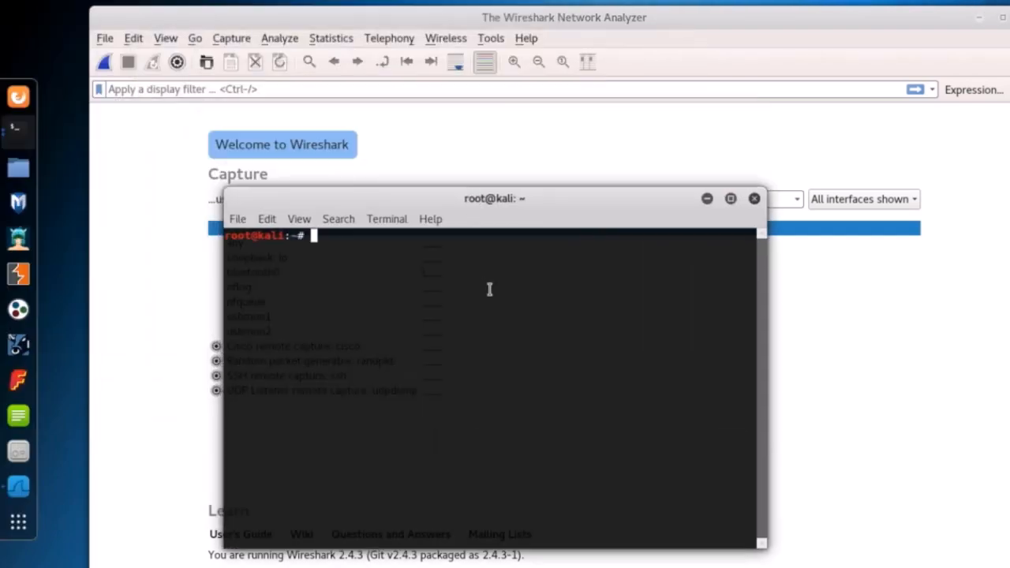
text(ifconfig)
key(Return)
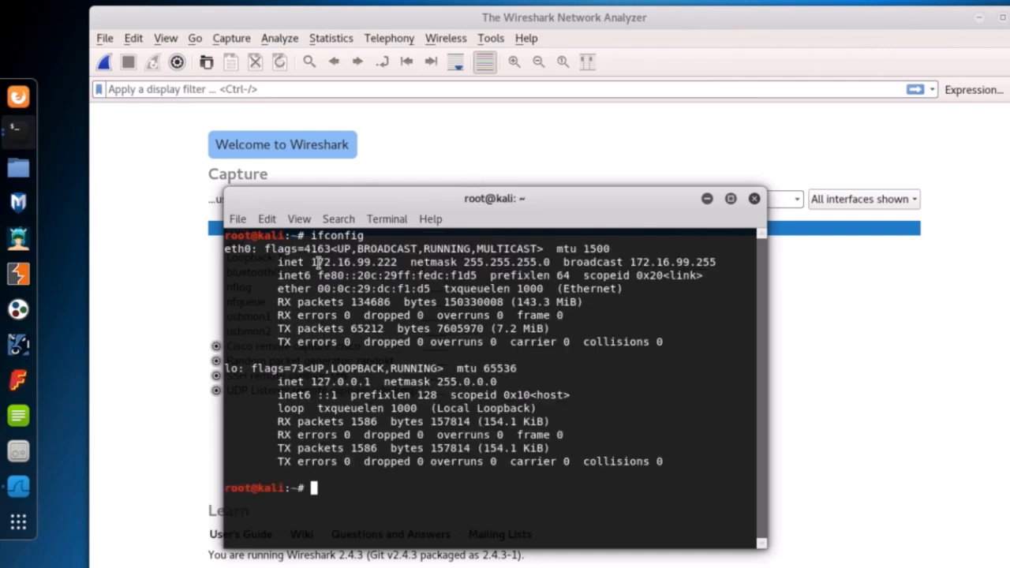
double_click(231, 248)
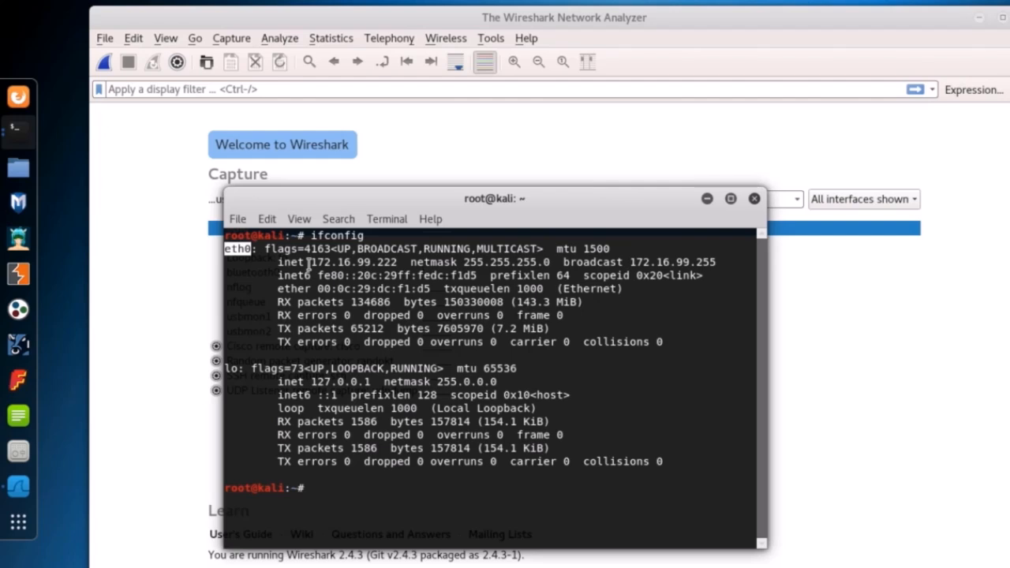
drag(308, 263, 395, 262)
Return to Wireshark, start a live capture on the eth0 interface, and reposition the capture window
click(484, 132)
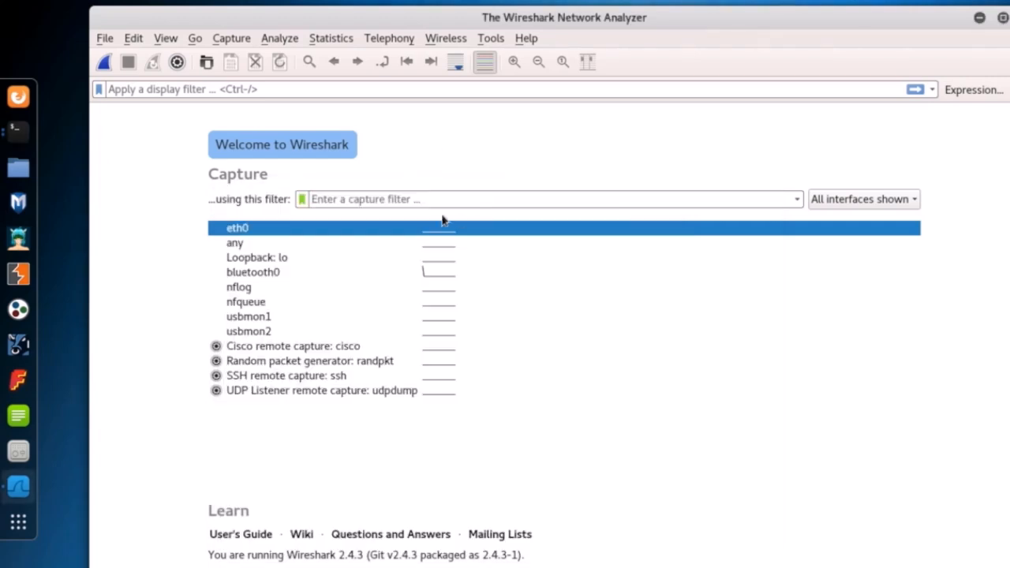
double_click(249, 228)
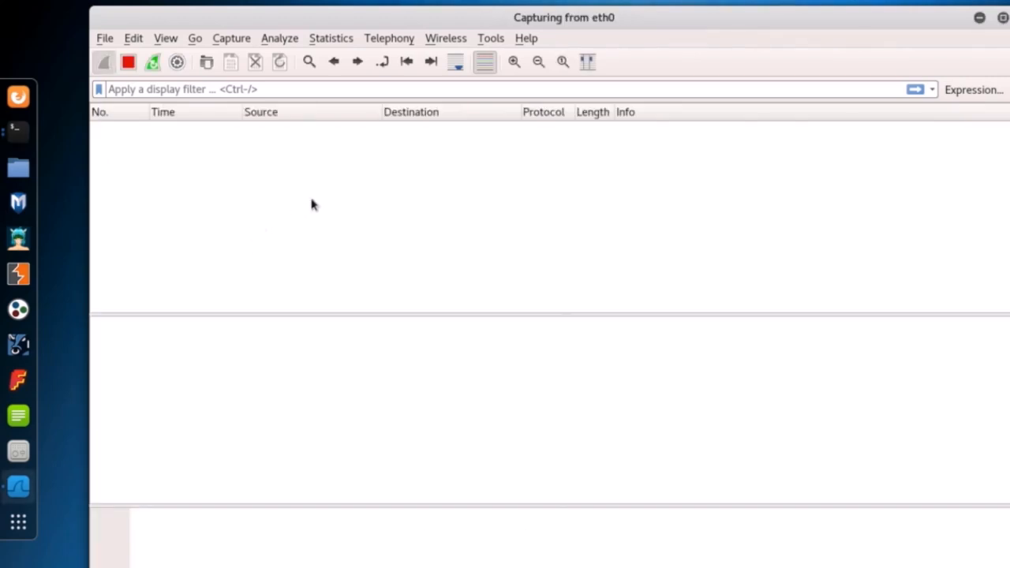
drag(371, 18, 375, 11)
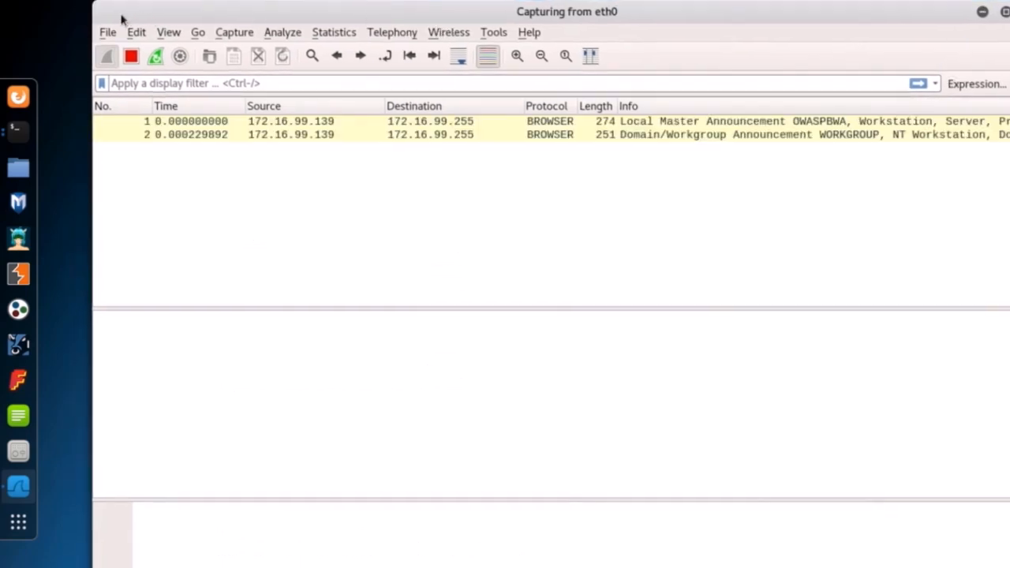
drag(99, 4, 150, 82)
drag(367, 94, 342, 68)
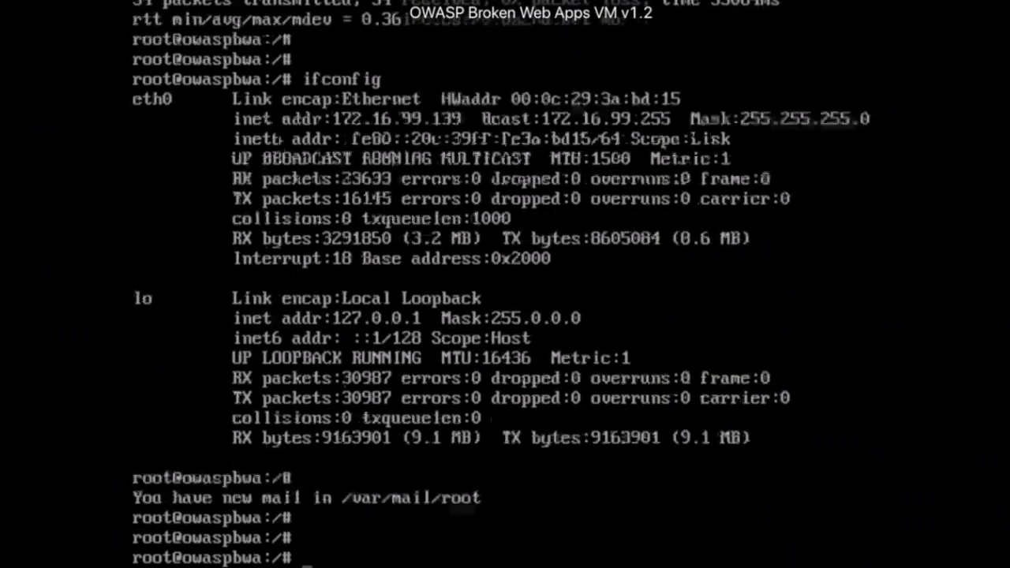
Switch to the OWASP Broken Web Apps VM, ping 172.16.99.222 briefly, stop the ping, and run ifconfig
text(pi)
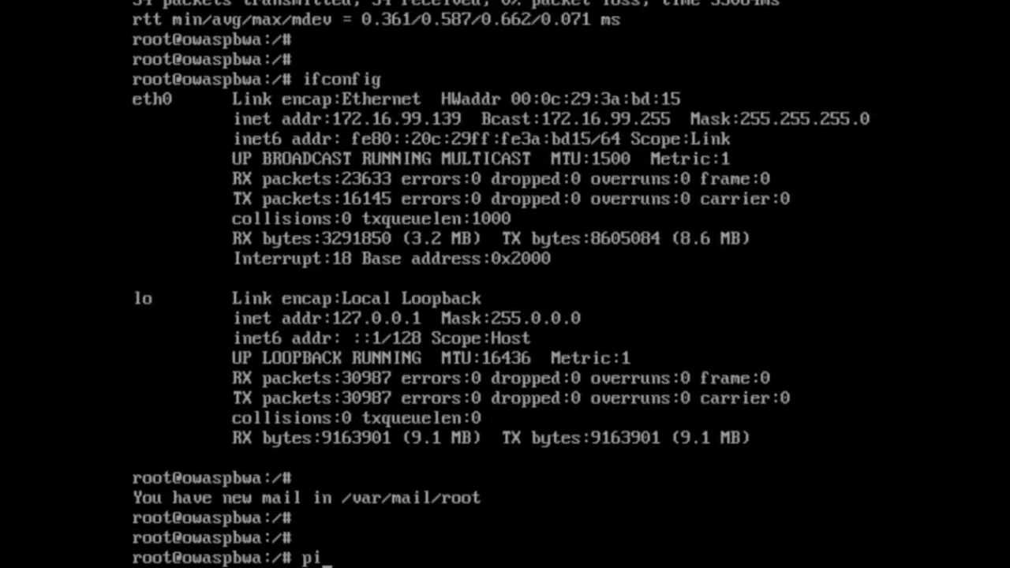
text(ng 172.1)
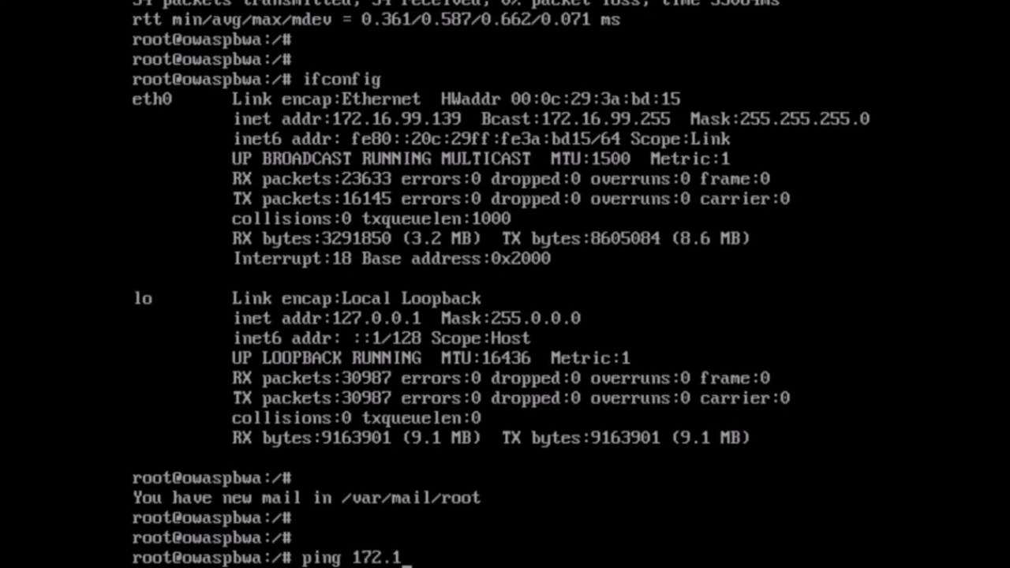
text(6.99.222)
key(Return)
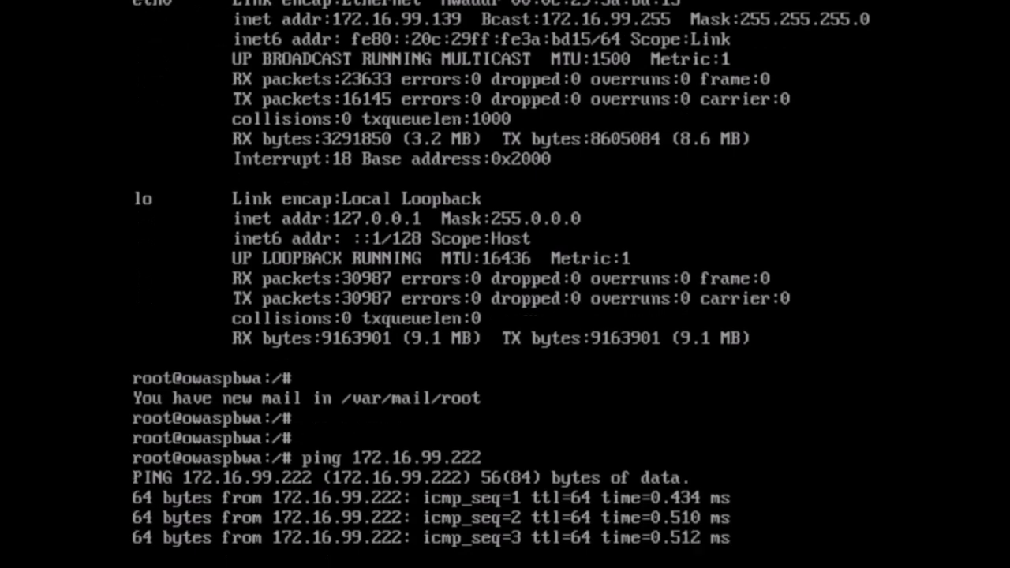
key(ctrl+c)
text(ifconfig)
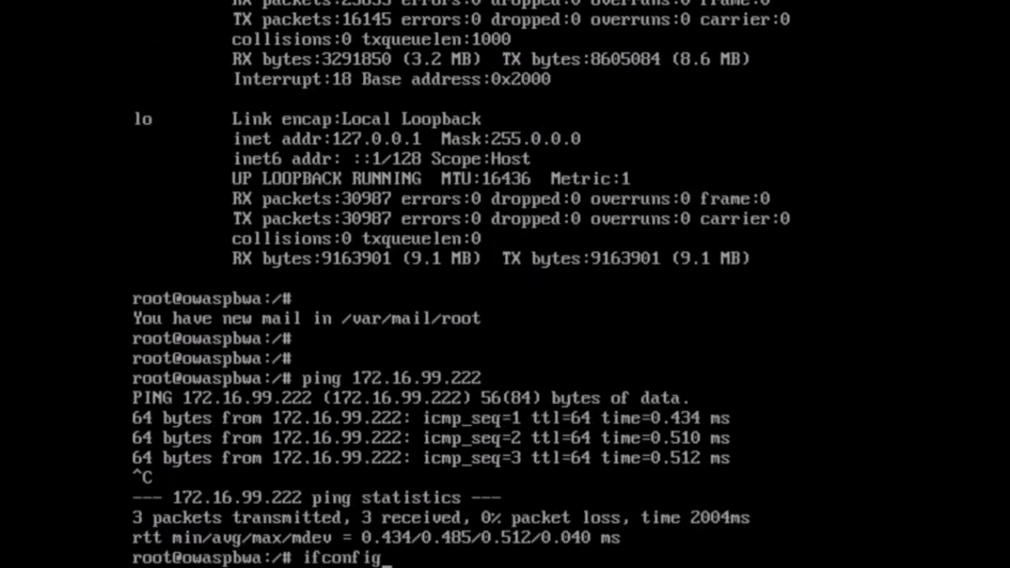
key(Return)
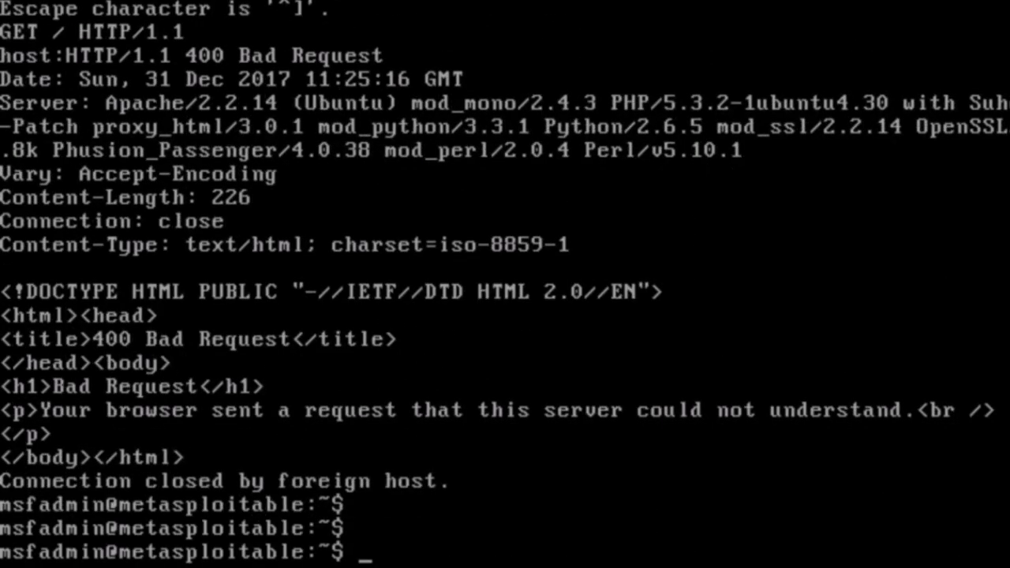
Switch to the Metasploitable VM, ping 172.16.99.139, and stop the ping after a few replies
text(ping 172.16.99.139)
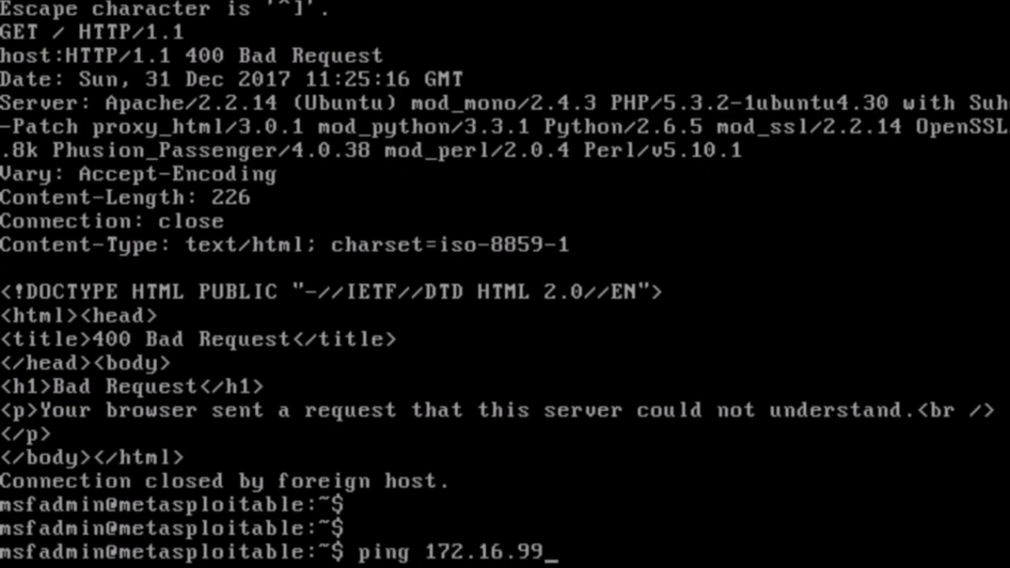
key(Return)
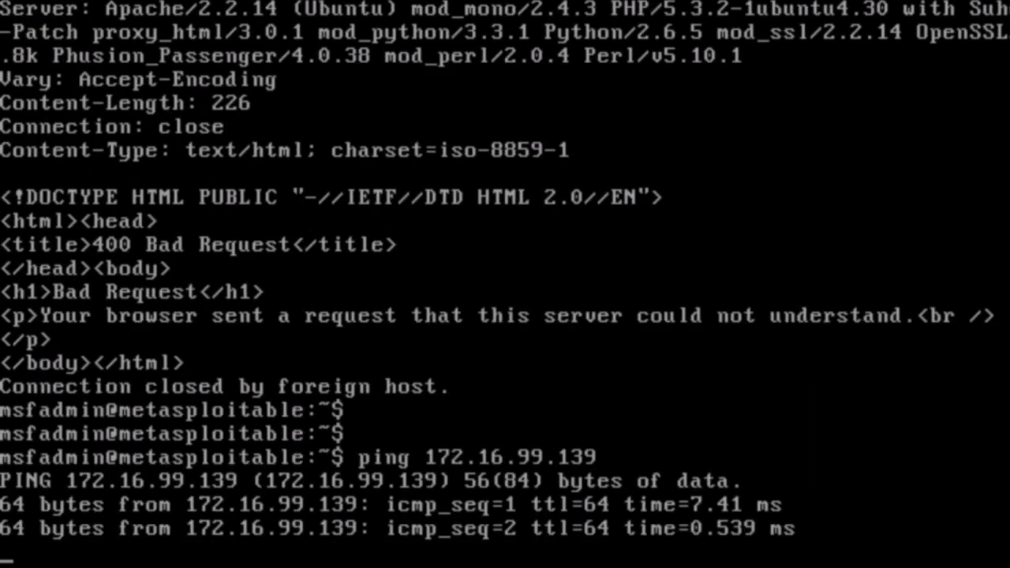
key(alt+c)
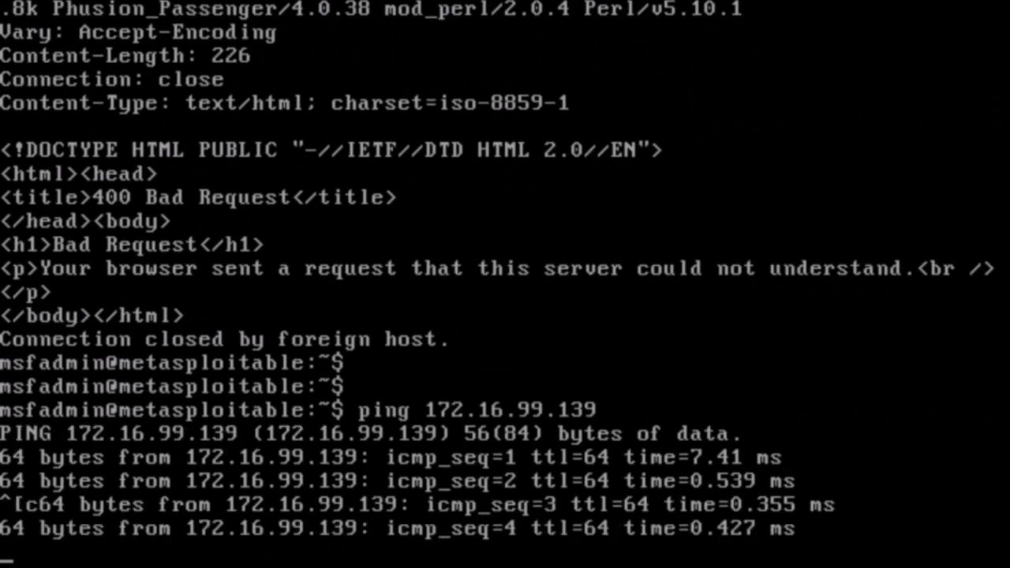
key(ctrl+c)
key(Return)
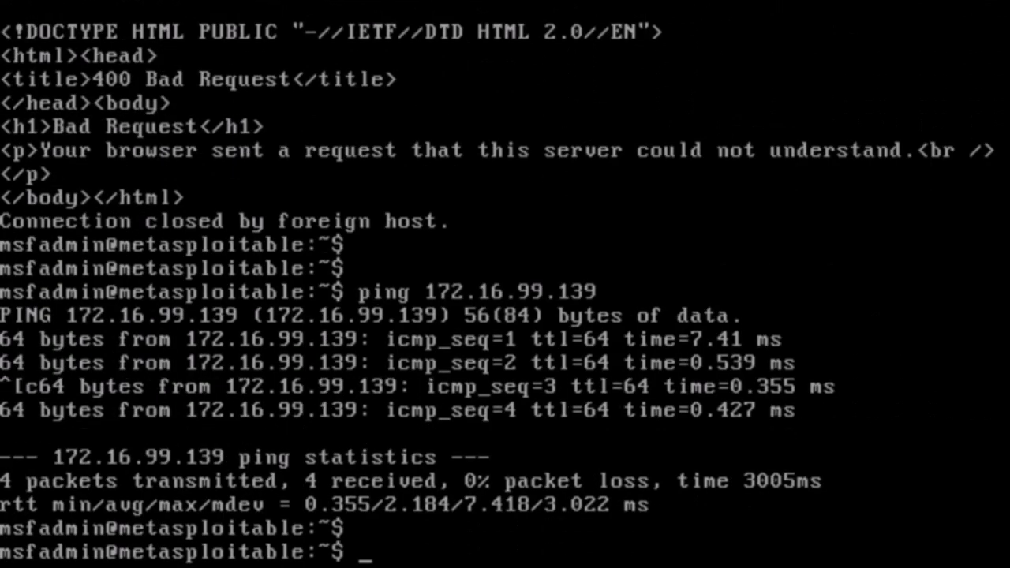
Ping 172.16.99.222 from the Metasploitable VM, stop the ping, and run ifconfig
text(ping 172.16.99.222)
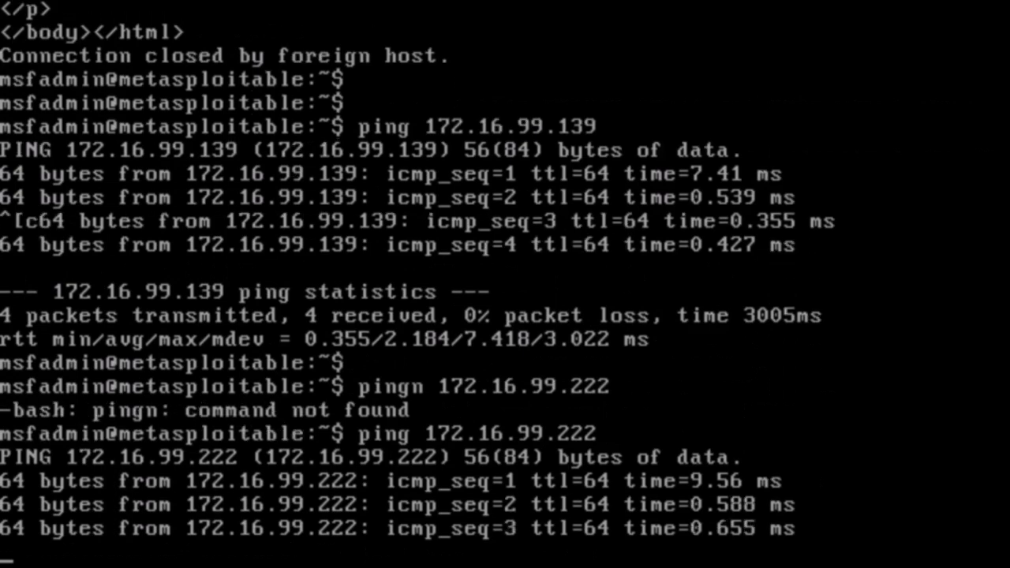
key(ctrl+c)
text(ifconf)
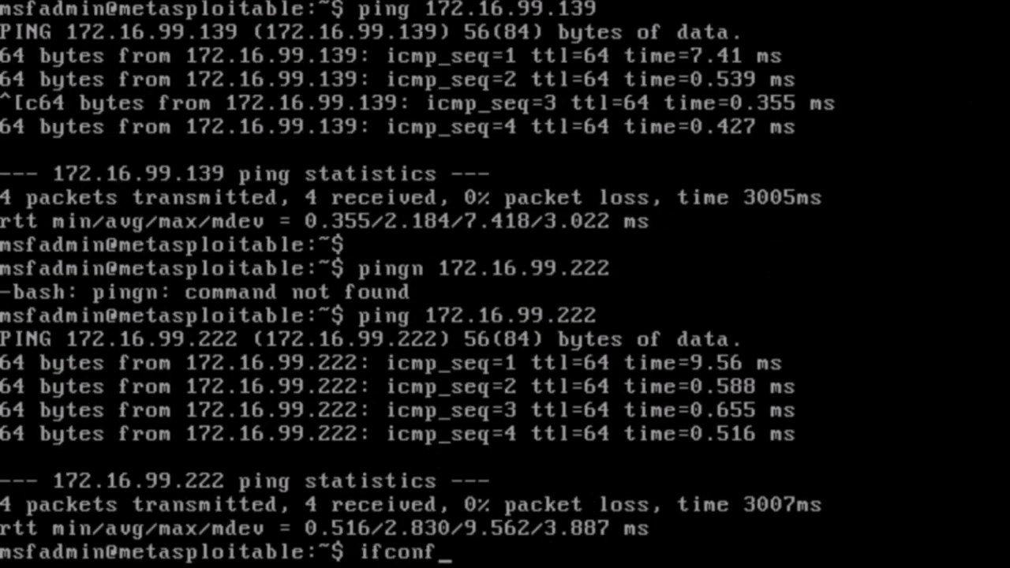
key(Return)
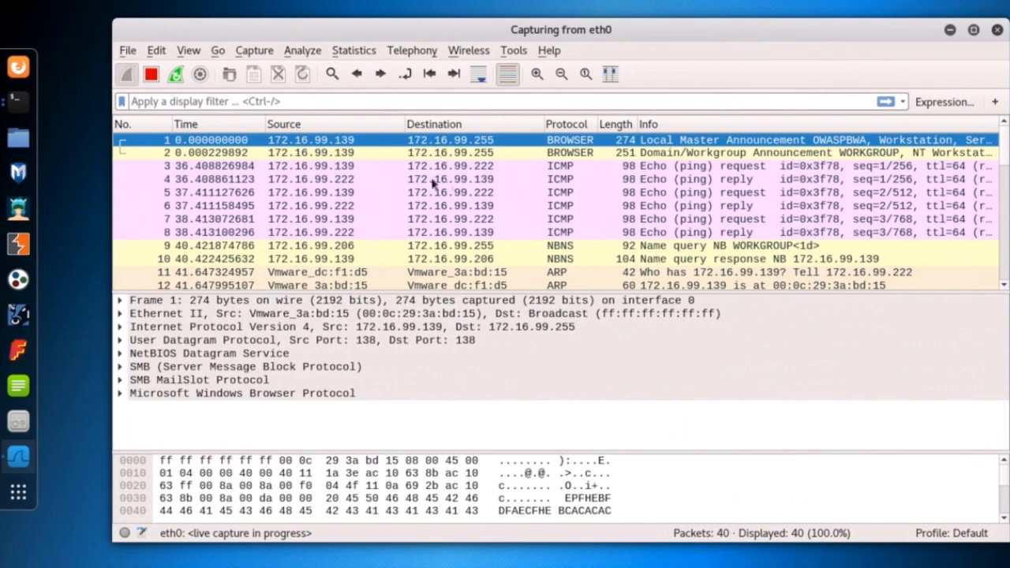
Switch back to the Wireshark capture and examine the ICMP ping and ARP packets, selecting ping reply packets 6 and 26
click(484, 208)
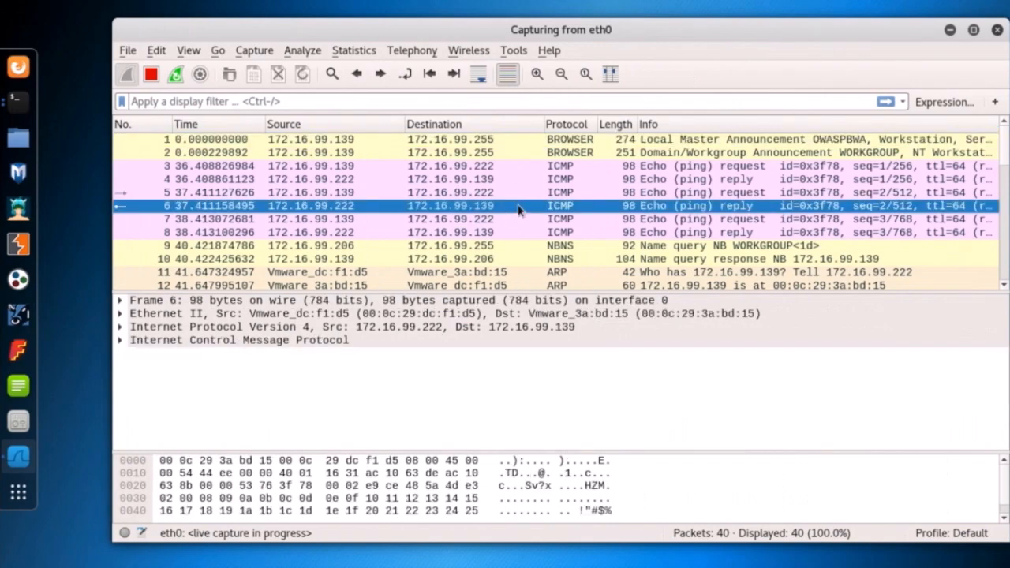
scroll(518, 209, down, 4)
scroll(518, 209, down, 4)
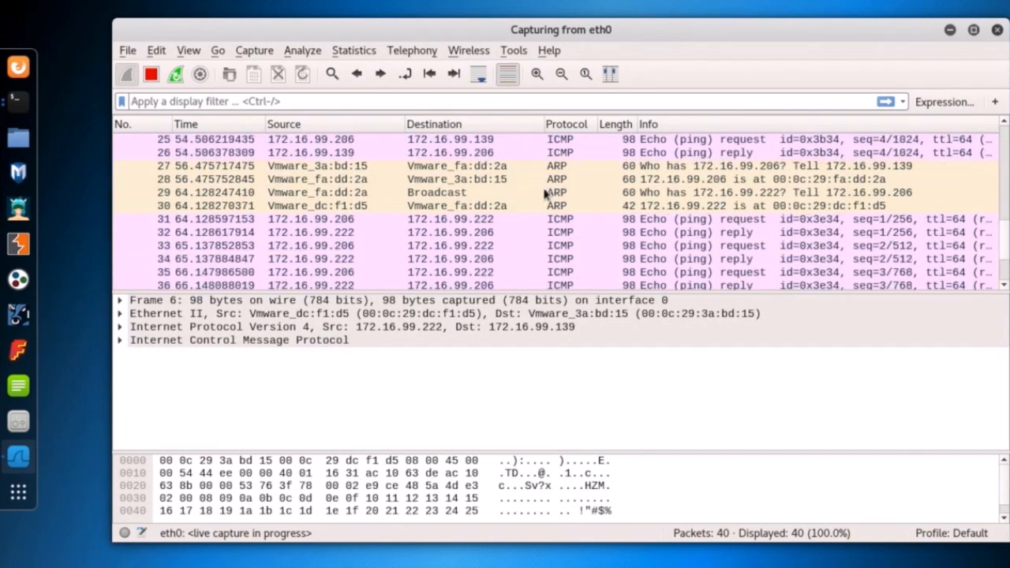
scroll(552, 187, up, 1)
click(563, 207)
click(573, 194)
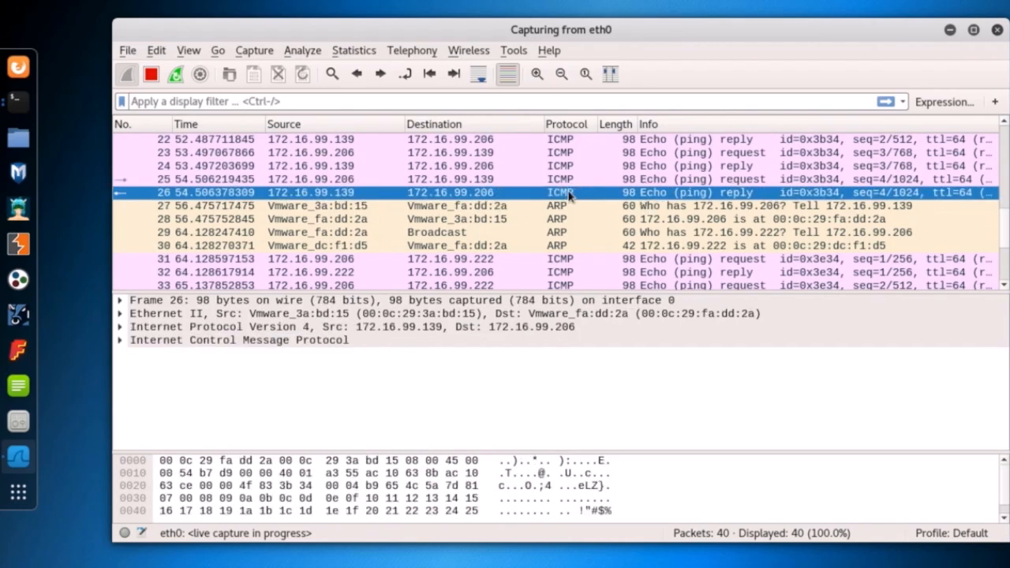
scroll(582, 229, up, 7)
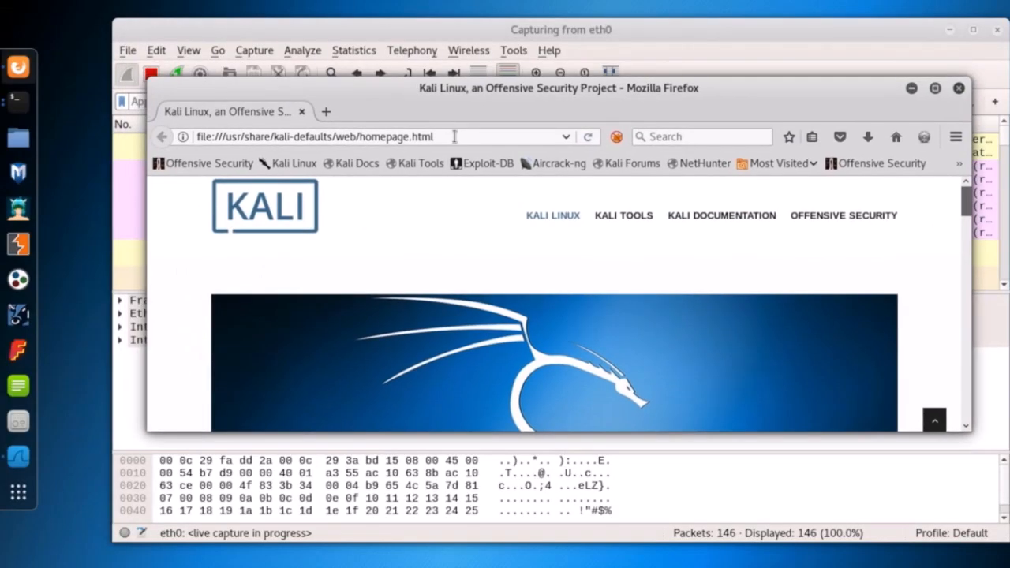
Load the OWASP Broken Web Applications page at 172.16.99.139 in Firefox to generate web traffic
click(456, 138)
text(17216)
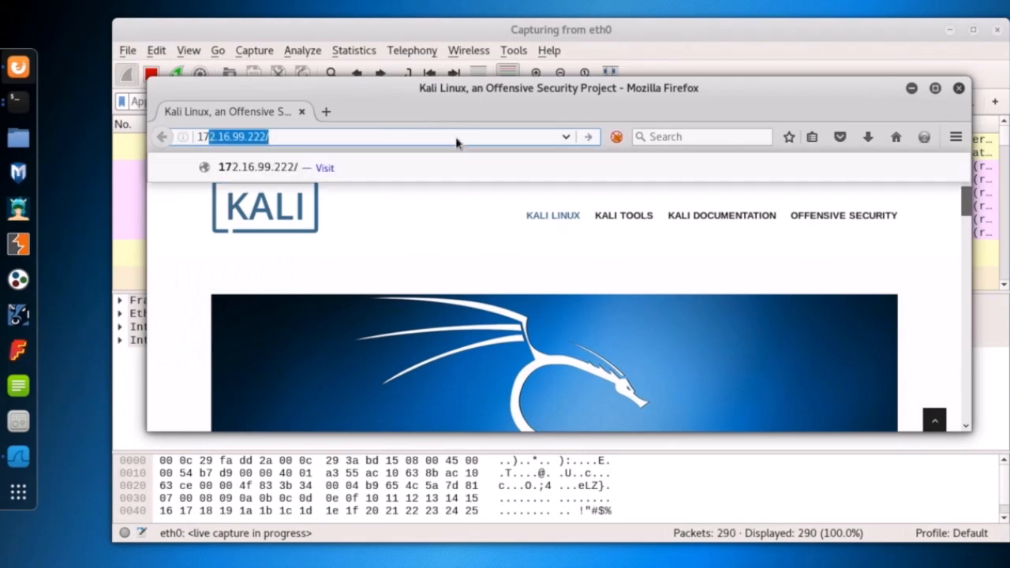
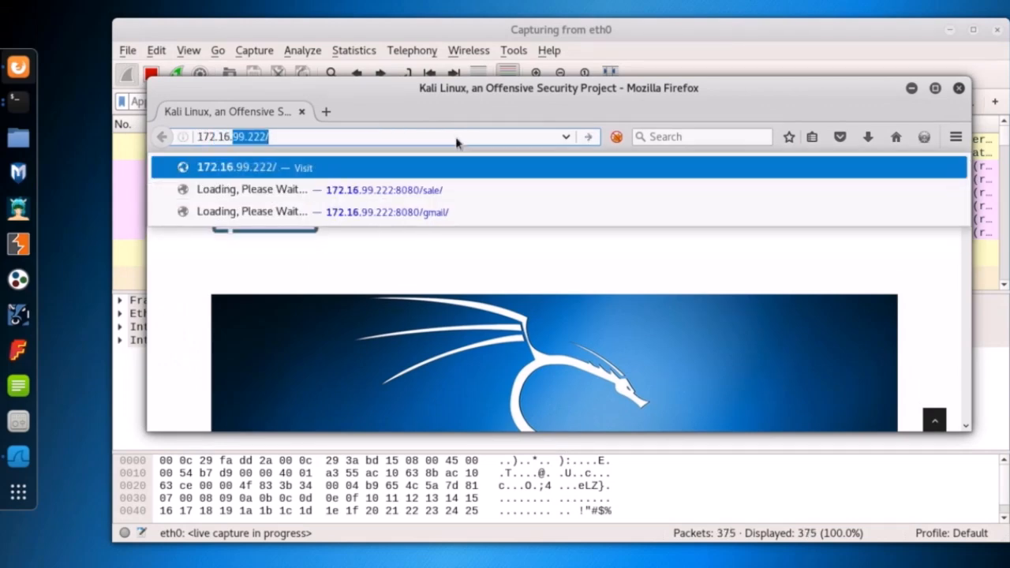
text(.99.138)
key(BackSpace)
text(9)
key(Return)
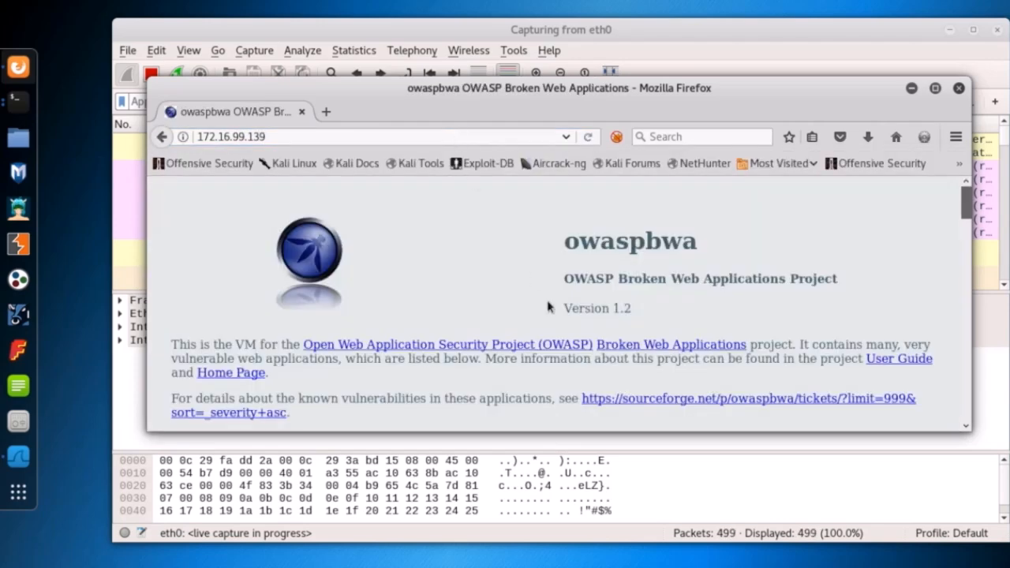
Open nhs.uk in a new browser tab, then close Firefox with both of its tabs
click(325, 111)
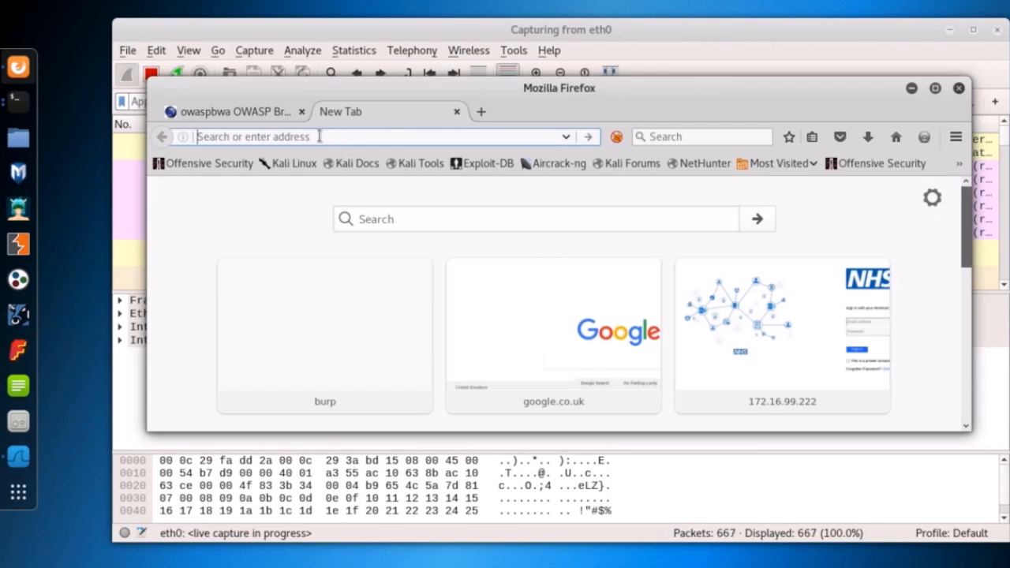
text(nh)
text(uk)
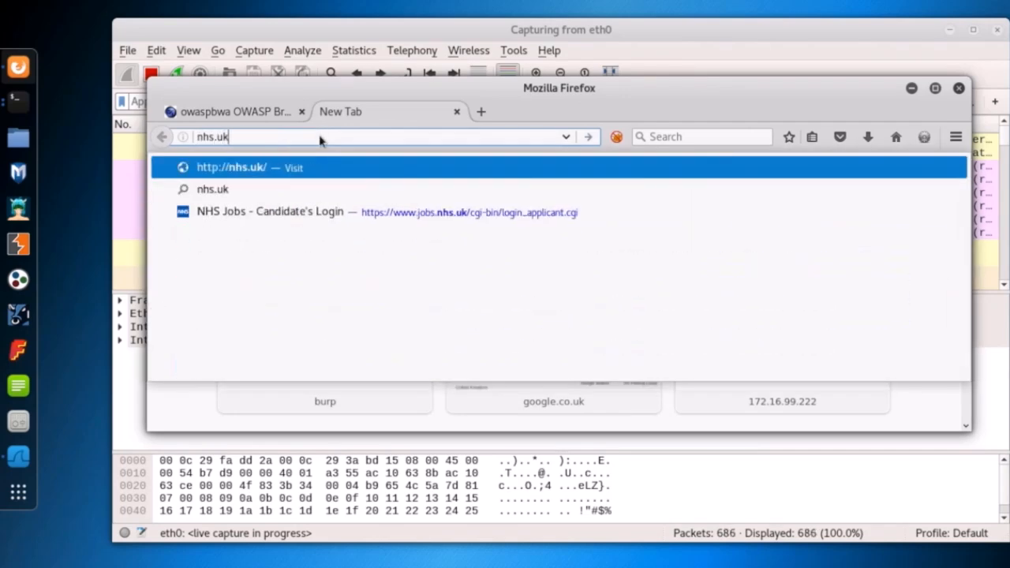
key(Return)
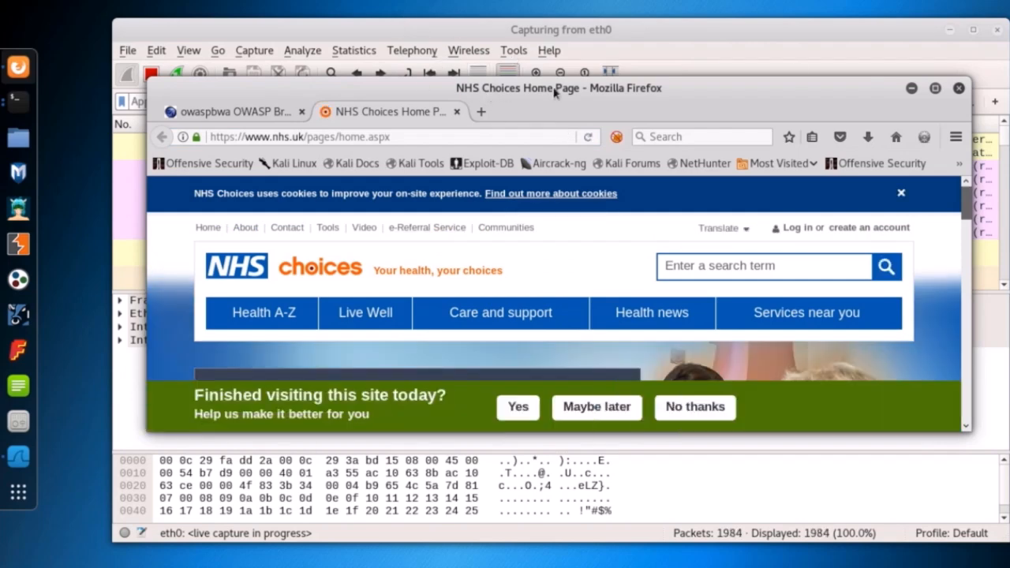
click(959, 88)
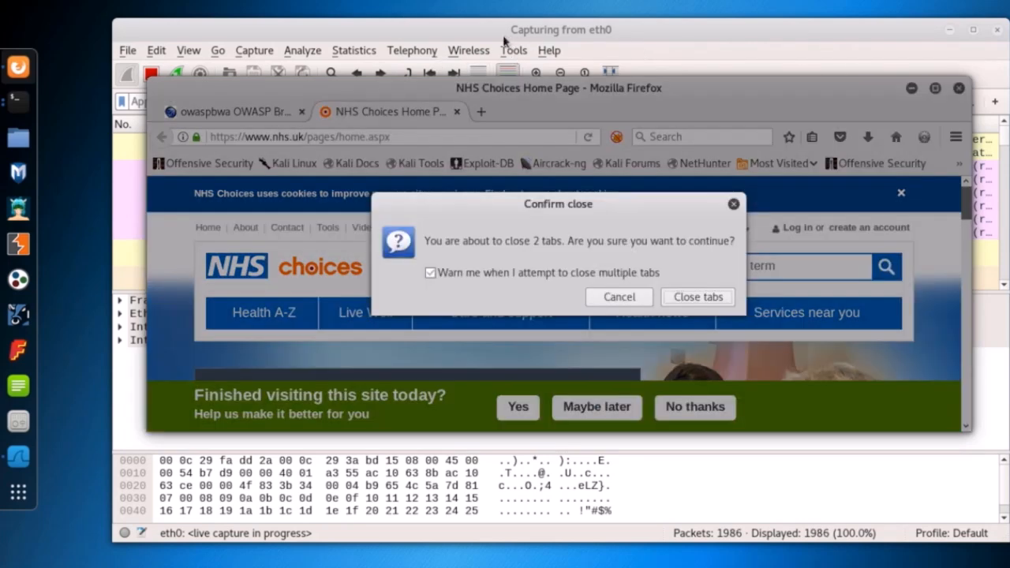
click(715, 298)
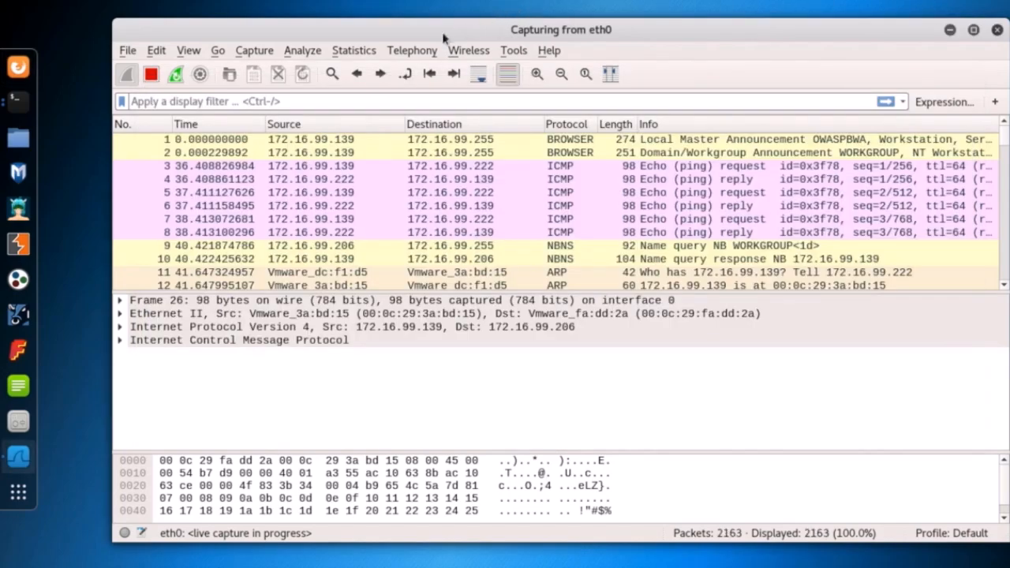
Examine the newly captured web packets in Wireshark, inspecting TCP packet 1192 and the reset packet 2165 near the end of the list
drag(1006, 139, 1000, 209)
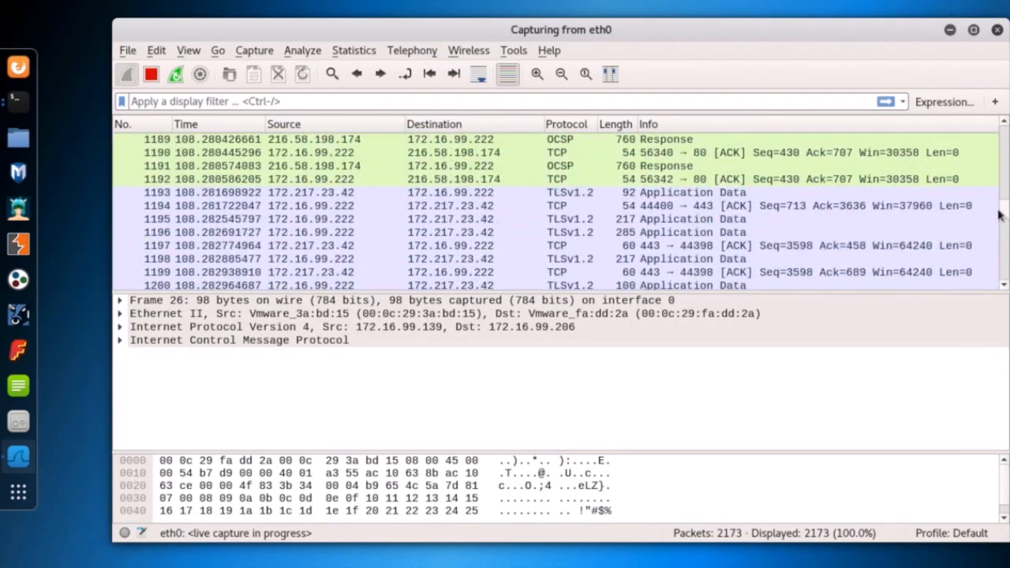
click(560, 180)
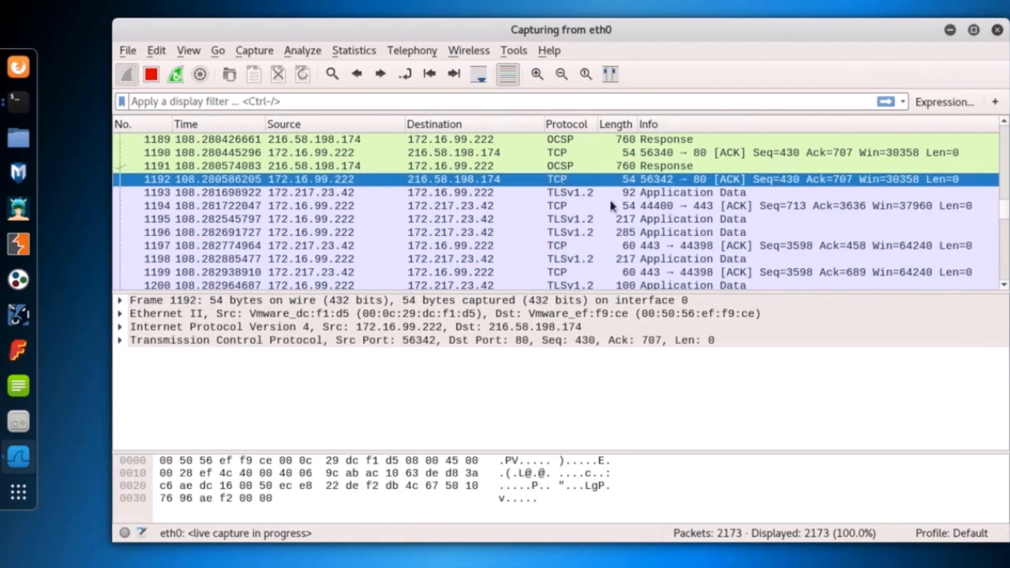
drag(1006, 208, 1006, 281)
click(702, 142)
click(706, 165)
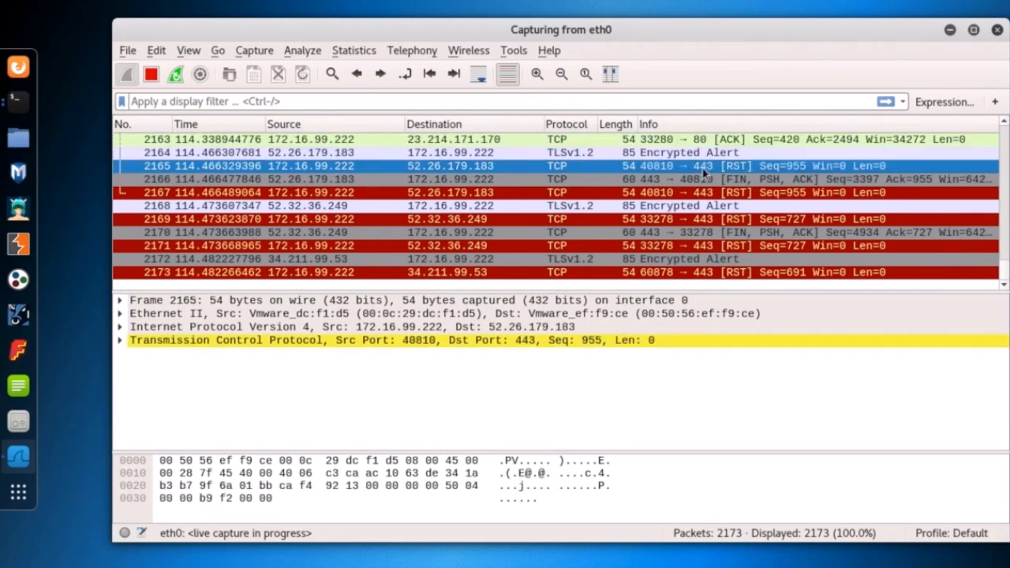
Open the Conversations statistics, review the IPv4 conversations, and select the one between 8.8.8.8 and 172.16.99.222
click(352, 51)
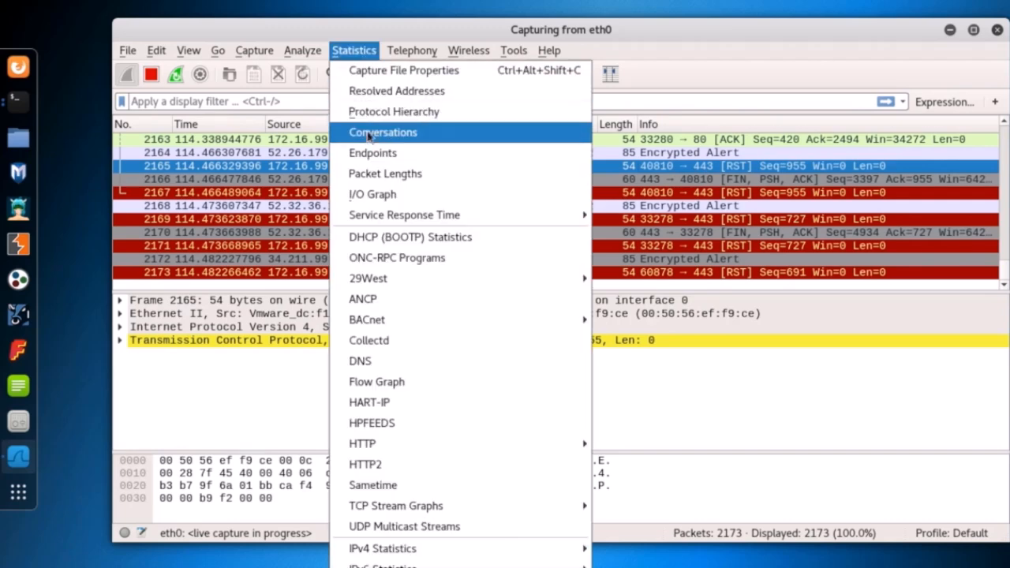
click(368, 134)
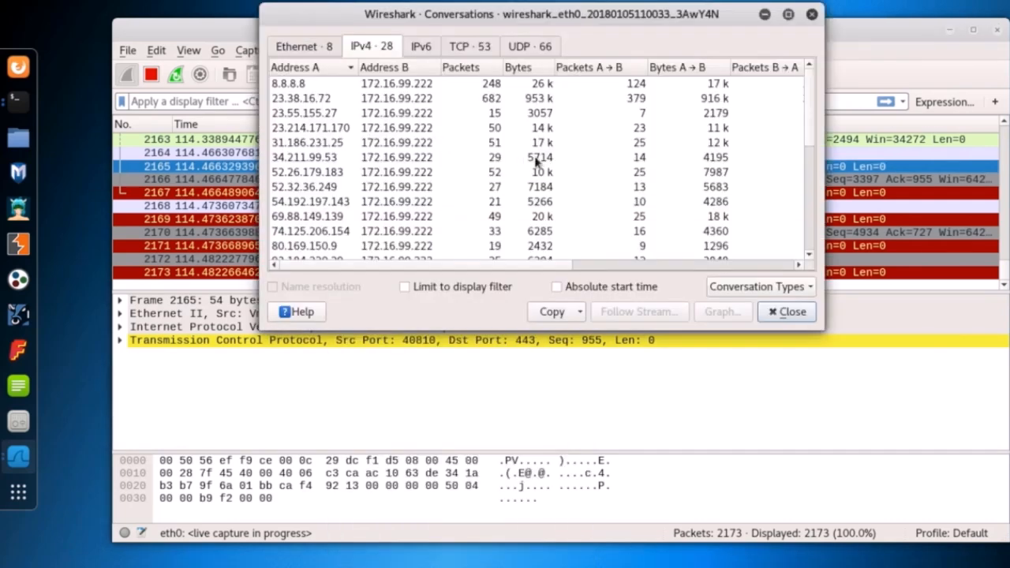
mouse_move(813, 142)
mouse_down()
mouse_move(807, 226)
mouse_move(806, 142)
mouse_up()
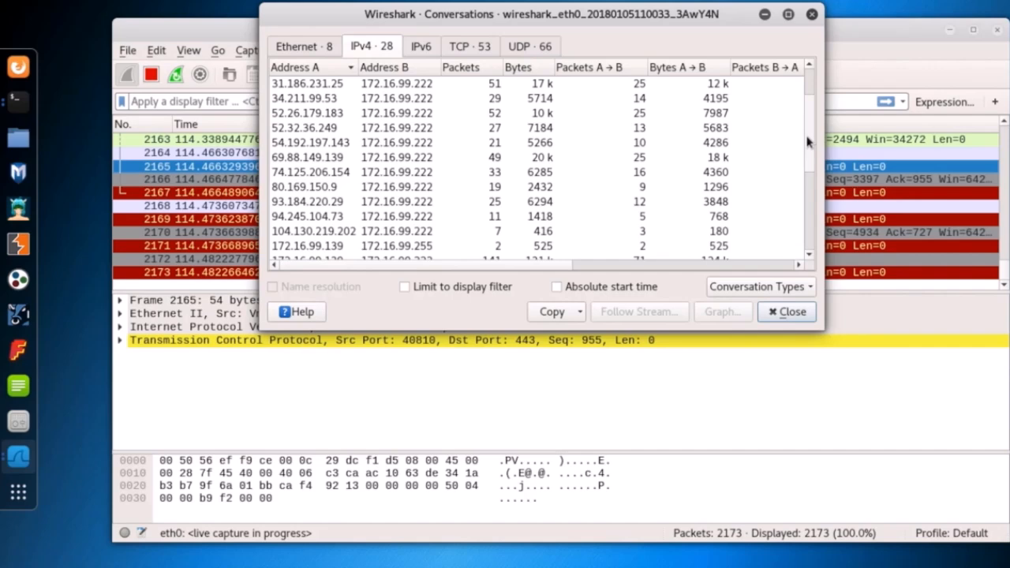
drag(807, 140, 808, 89)
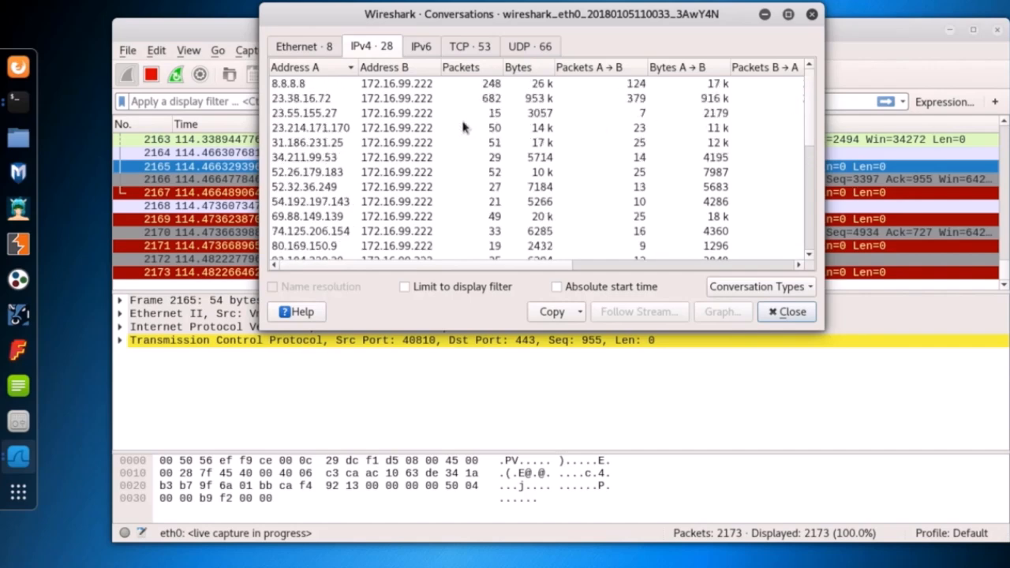
click(304, 85)
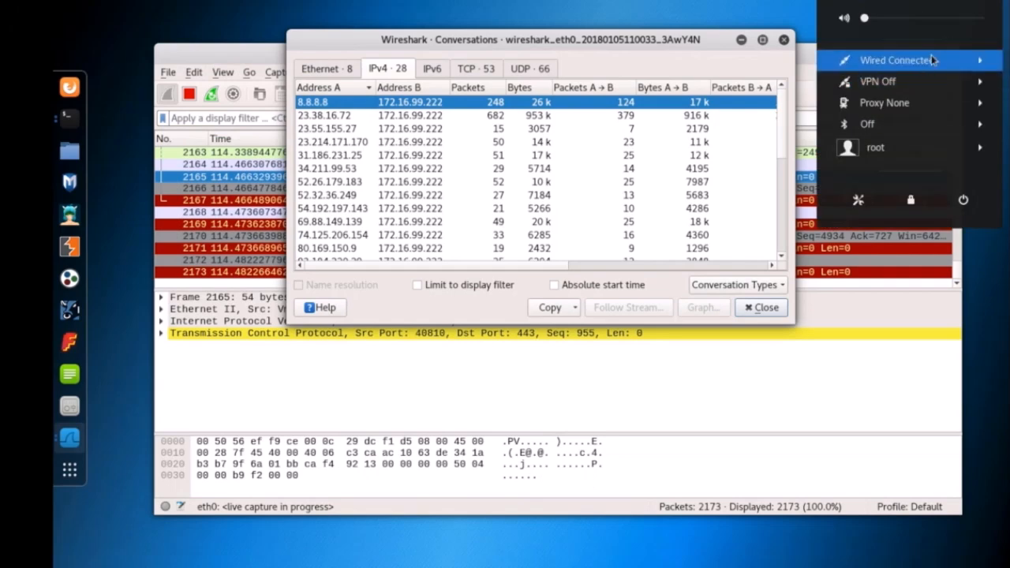
Check the DNS server in the wired connection's details in the system network settings, then close the settings without changes
click(974, 63)
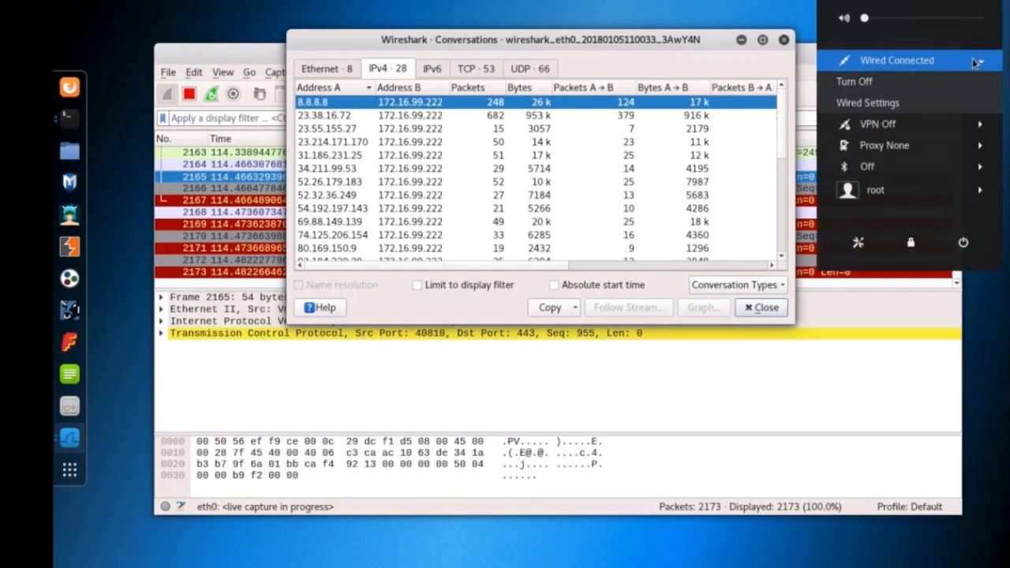
click(899, 103)
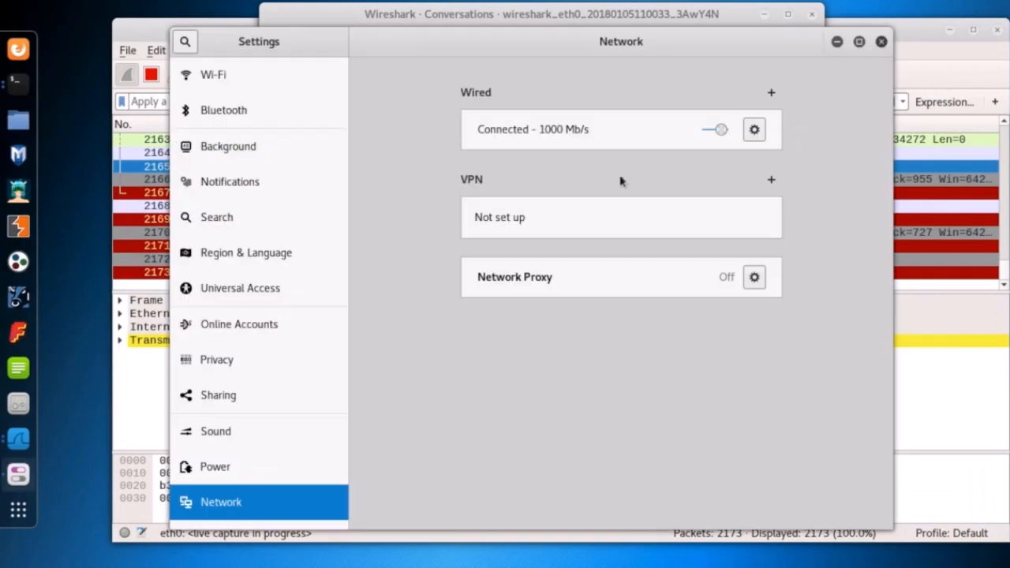
click(760, 131)
drag(435, 278, 472, 278)
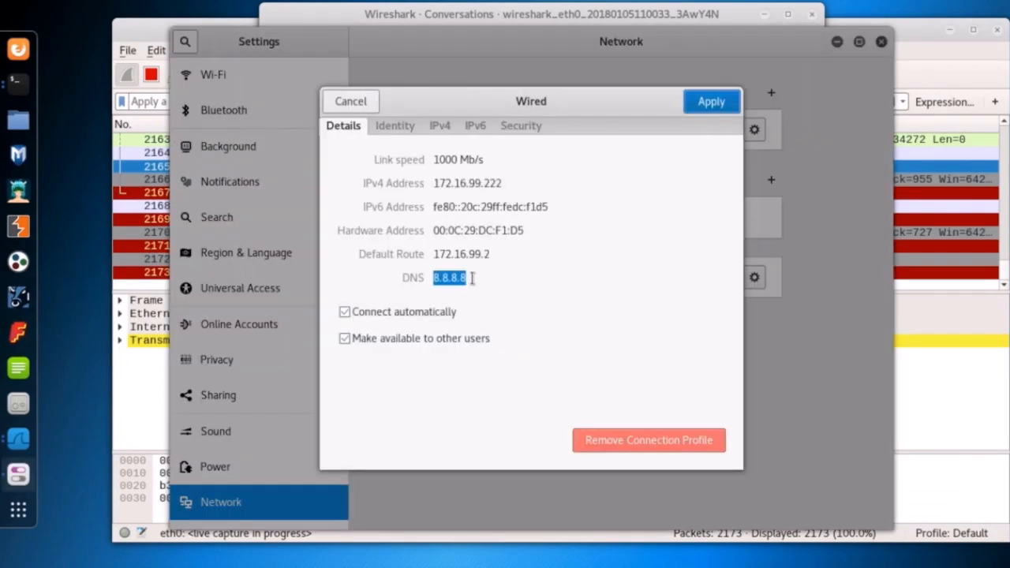
click(363, 103)
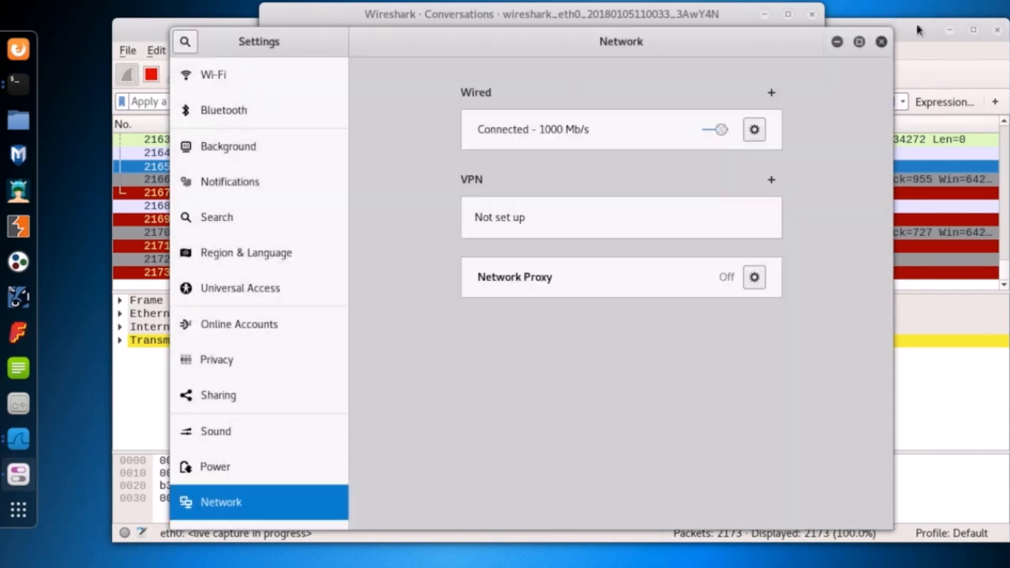
click(881, 41)
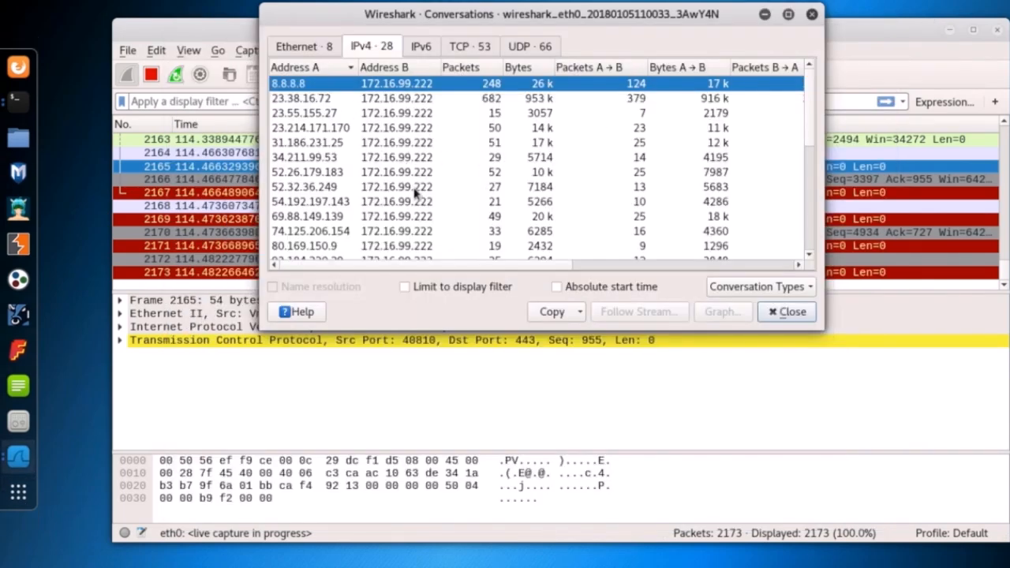
Review the Ethernet conversations, selecting those from 00:0c:29:3a:bd:15 to 00:0c:29:dc:f1:d5 and to 00:0c:29:fa:dd:2a
click(314, 49)
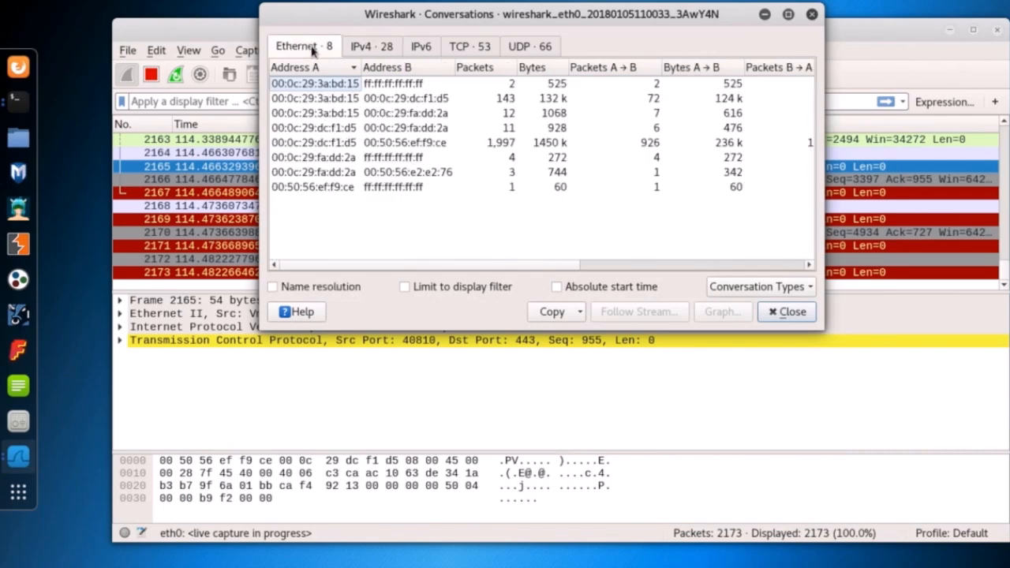
click(331, 100)
click(330, 113)
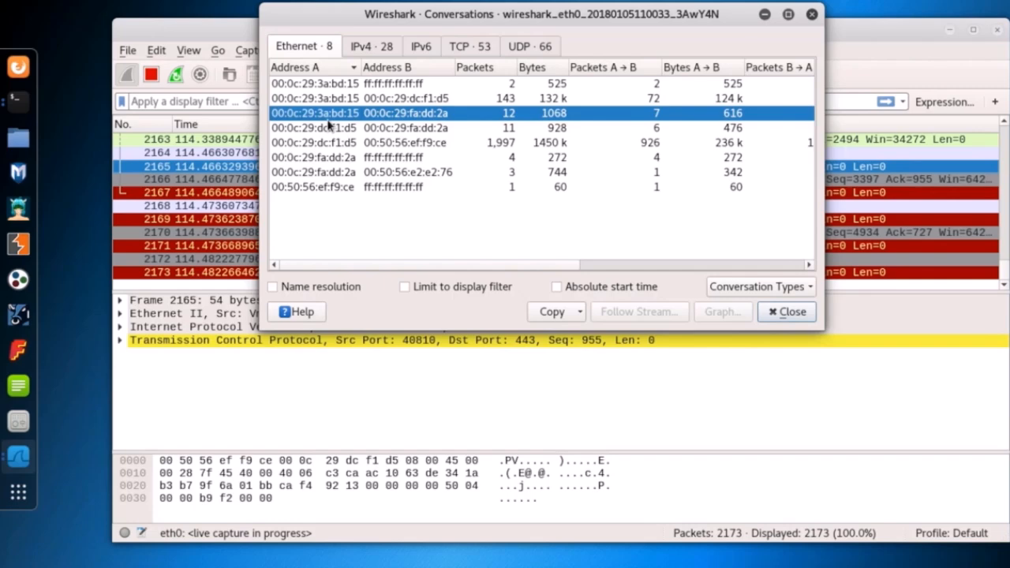
Review the TCP conversations, selecting the one with 34.211.99.53, and the UDP conversations, selecting the one from port 45215 to 8.8.8.8
click(371, 47)
click(465, 49)
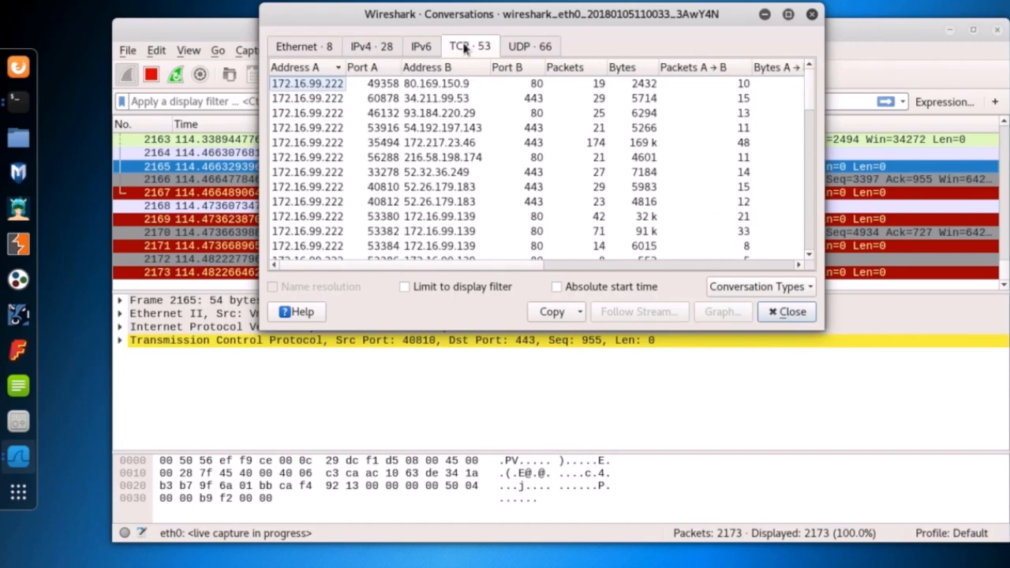
drag(811, 88, 679, 85)
click(321, 99)
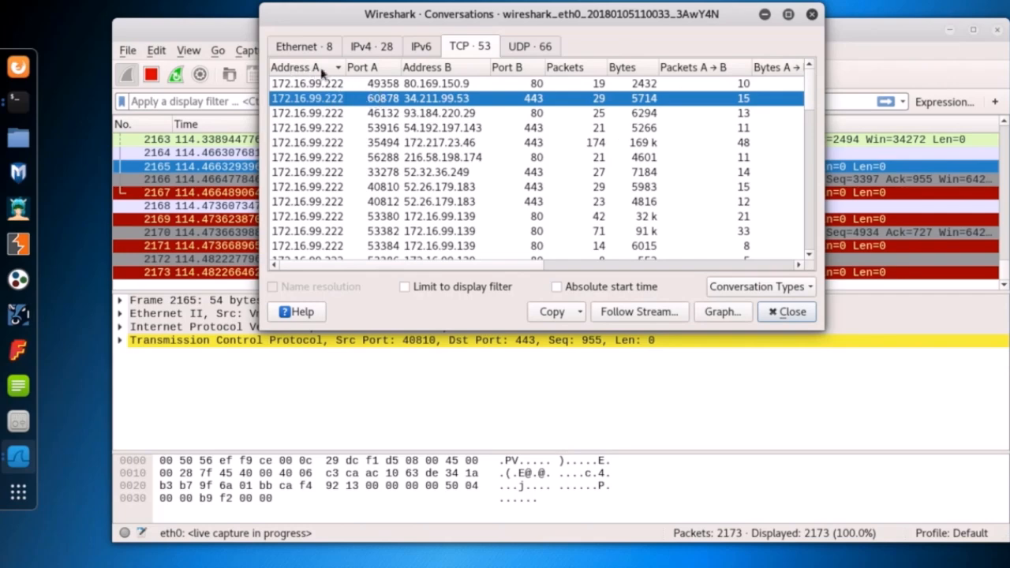
click(539, 52)
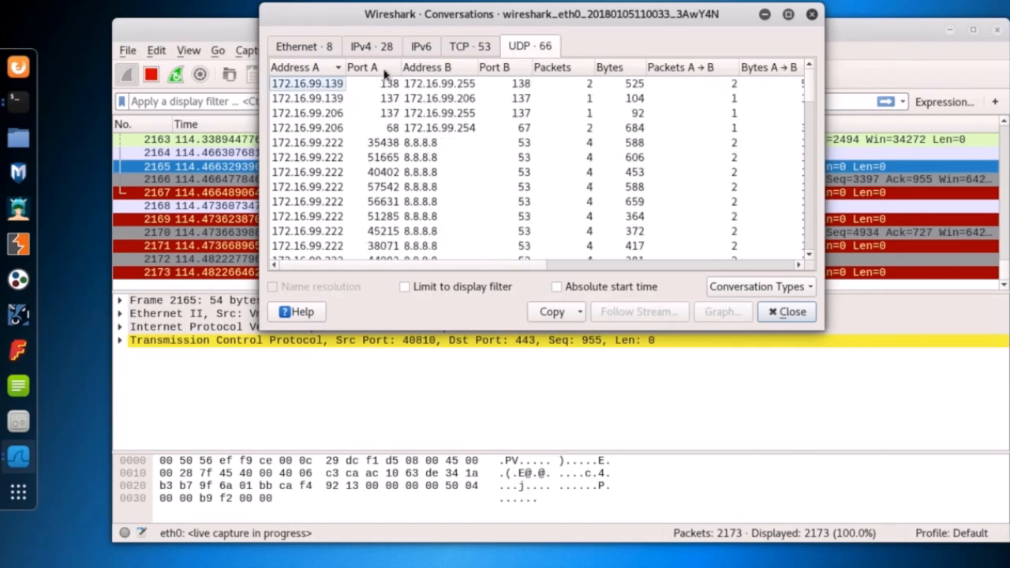
scroll(812, 108, down, 2)
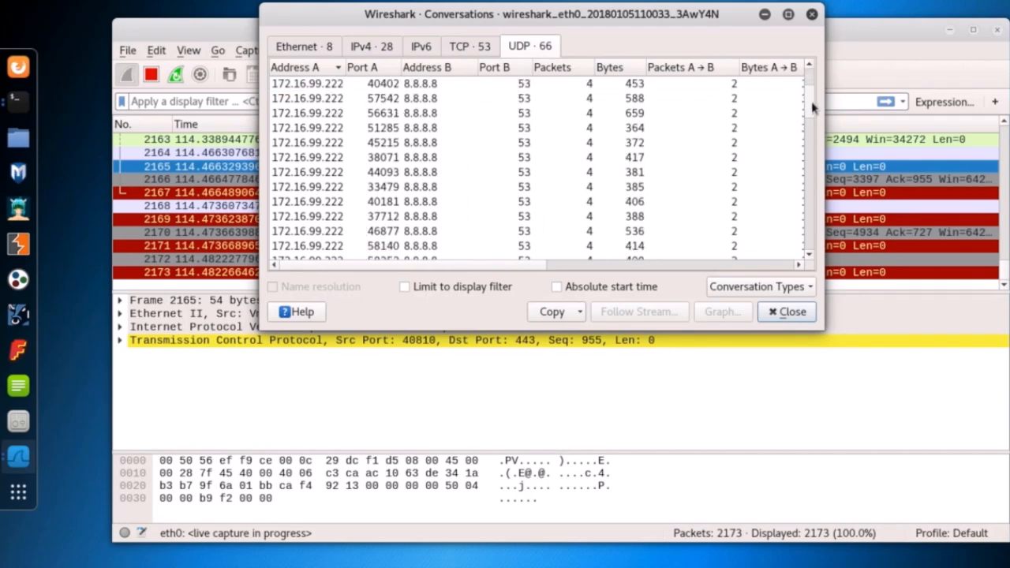
click(325, 145)
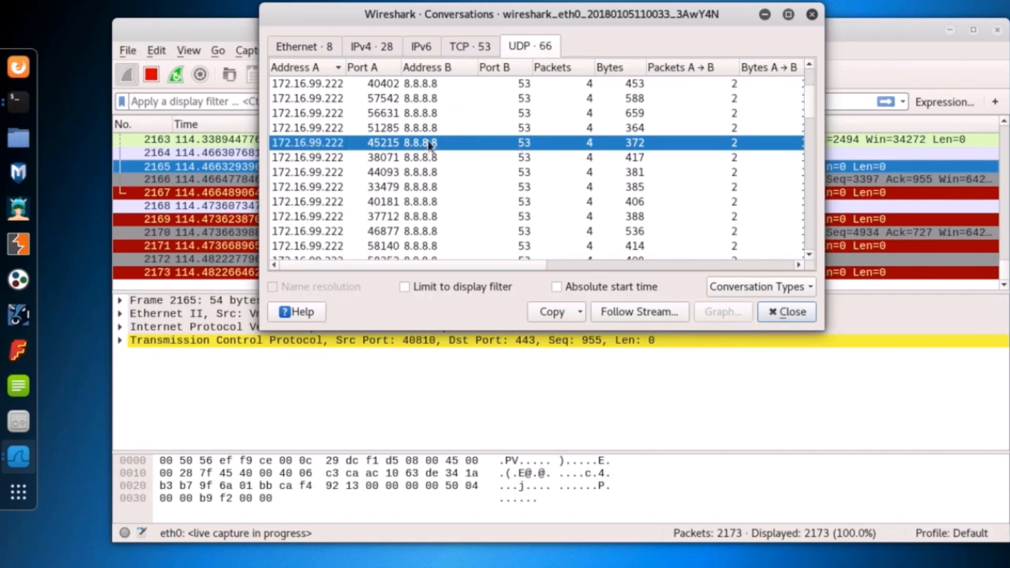
Find packets in either direction (A ↔ B) for the IPv4 conversation between 172.16.99.206 and 172.16.99.222
click(378, 49)
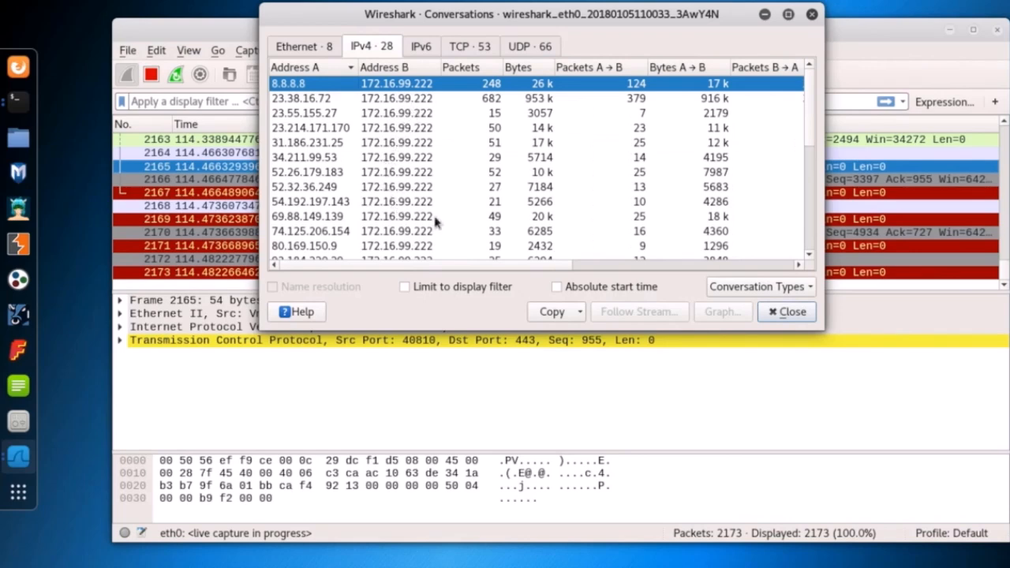
drag(807, 124, 807, 219)
click(377, 148)
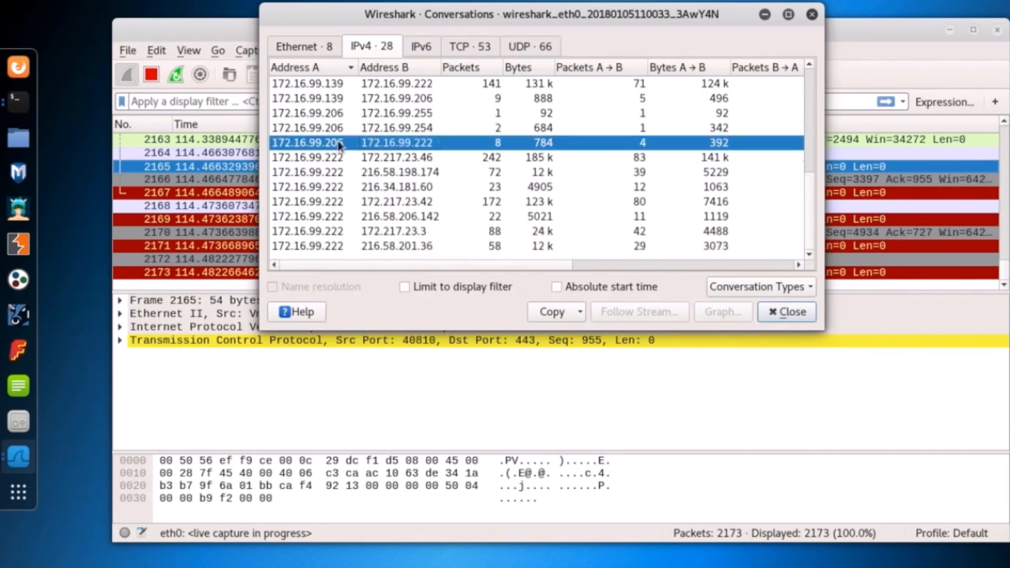
right_click(379, 142)
mouse_move(404, 147)
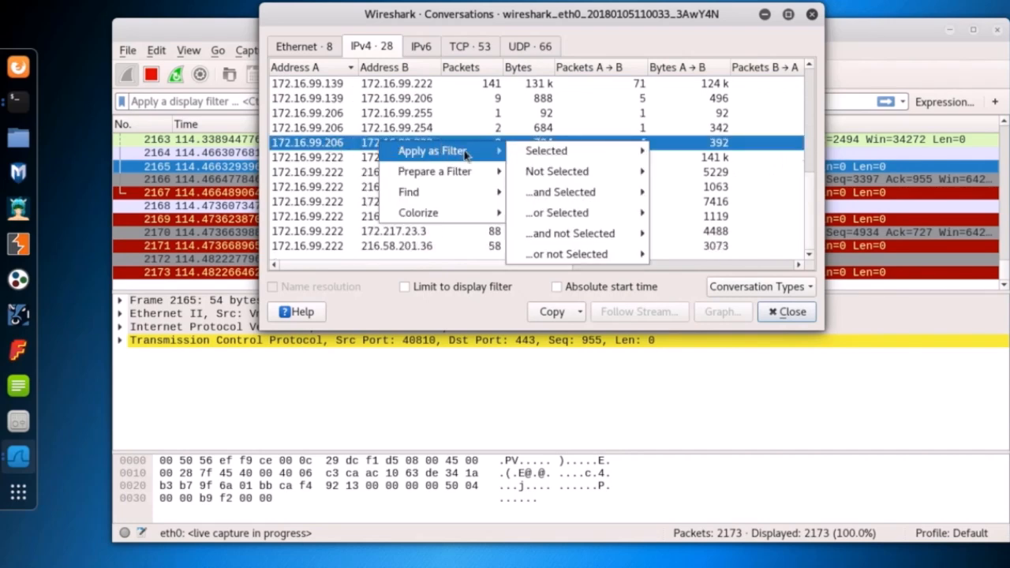
mouse_move(584, 154)
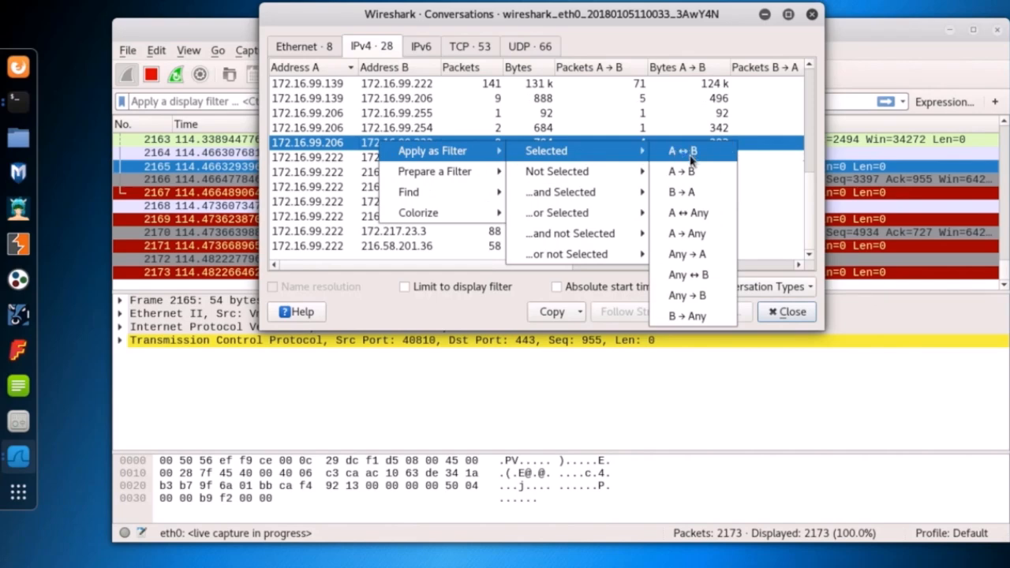
mouse_move(460, 171)
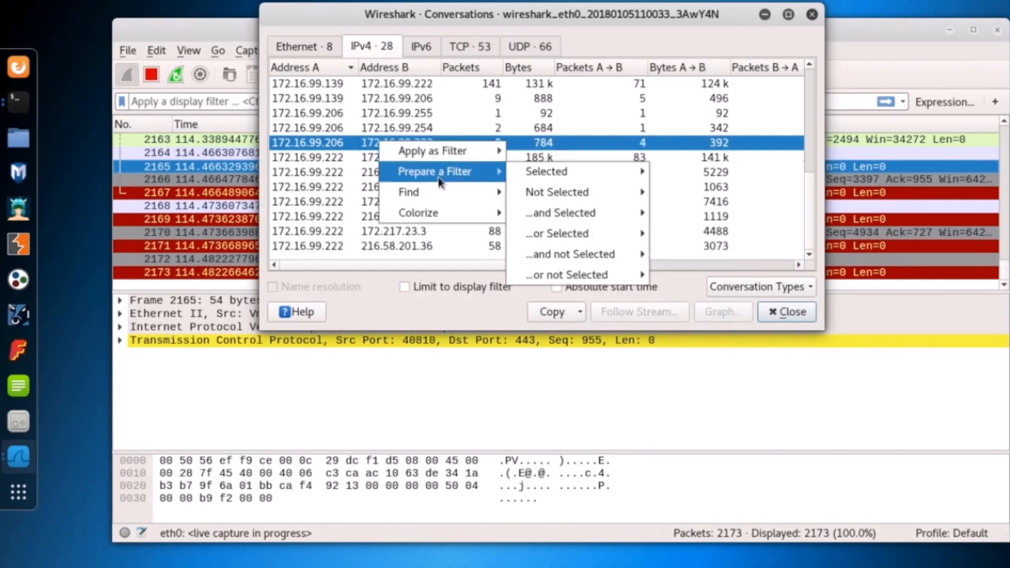
mouse_move(438, 194)
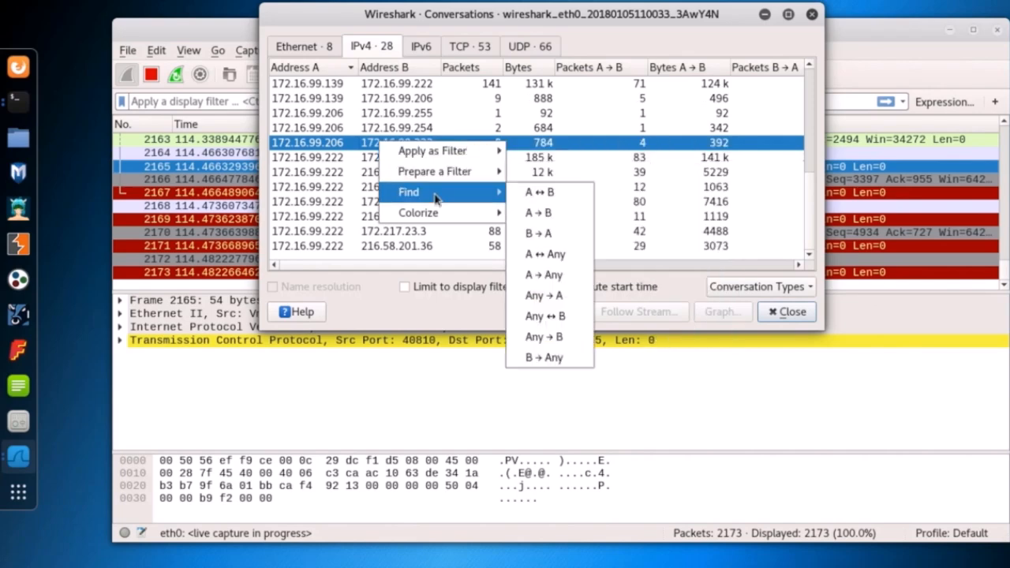
click(556, 193)
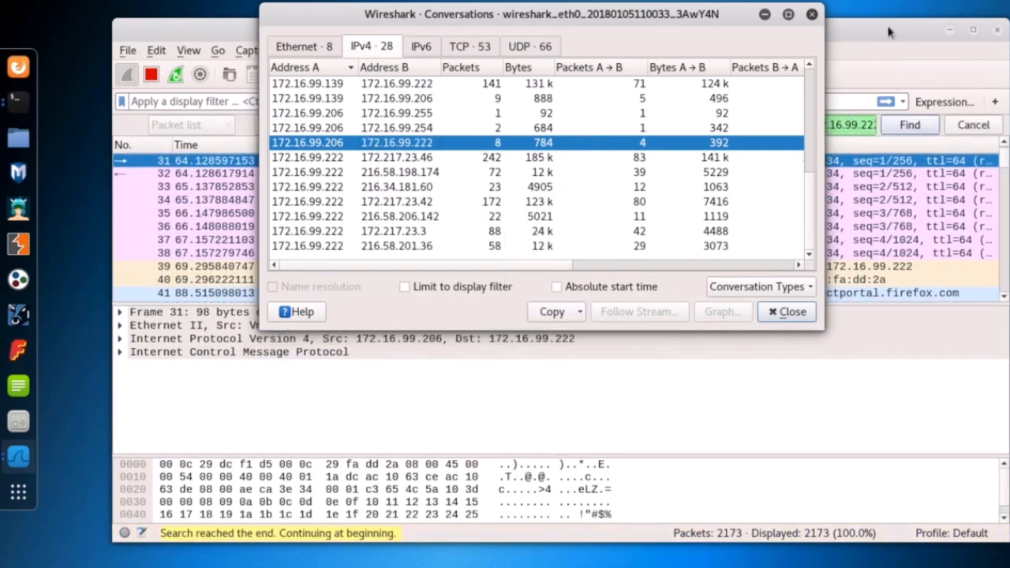
Step through the matching packets between 172.16.99.206 and 172.16.99.222 in the capture, expanding the Internet Control Message Protocol details
drag(802, 41, 798, 24)
click(852, 31)
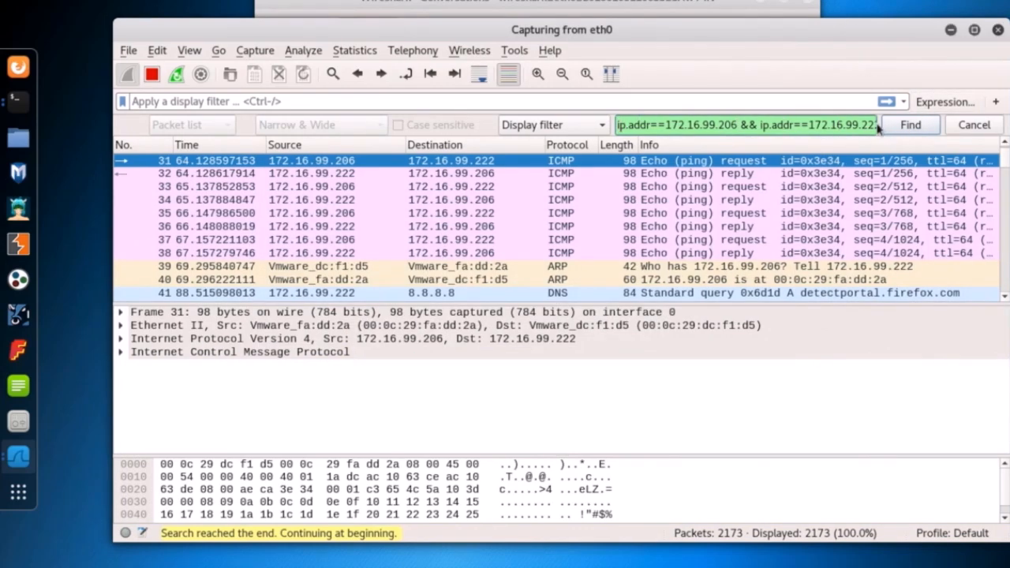
click(909, 129)
click(909, 128)
click(908, 128)
click(908, 128)
click(909, 129)
click(909, 129)
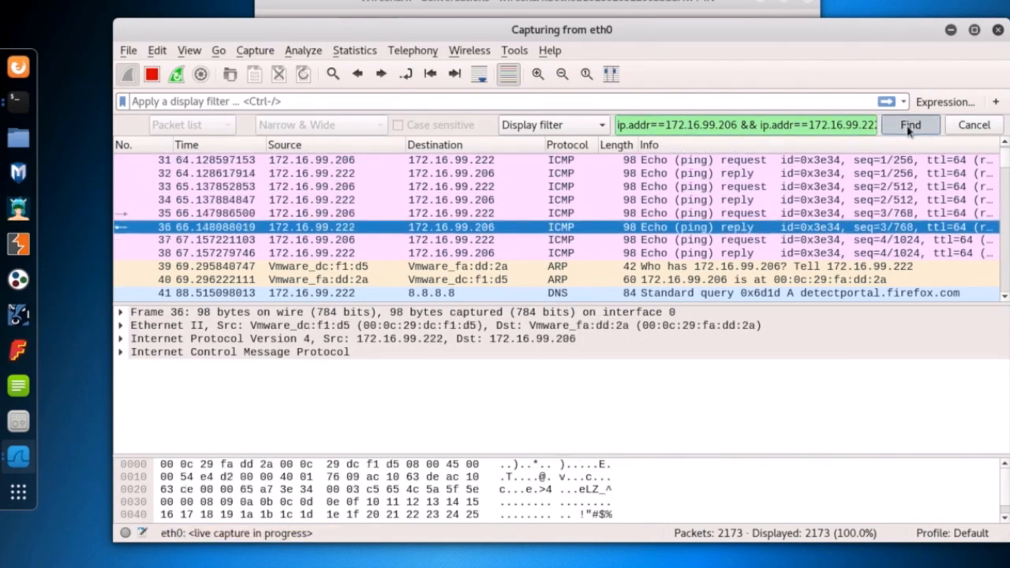
click(120, 352)
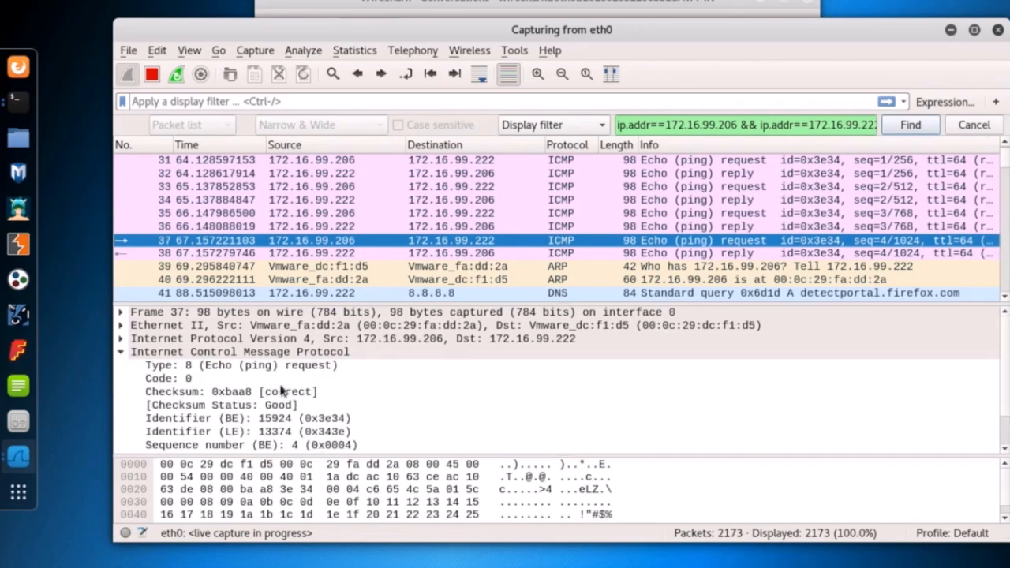
click(910, 124)
Return to the Conversations window and add USB to the displayed conversation types
click(599, 9)
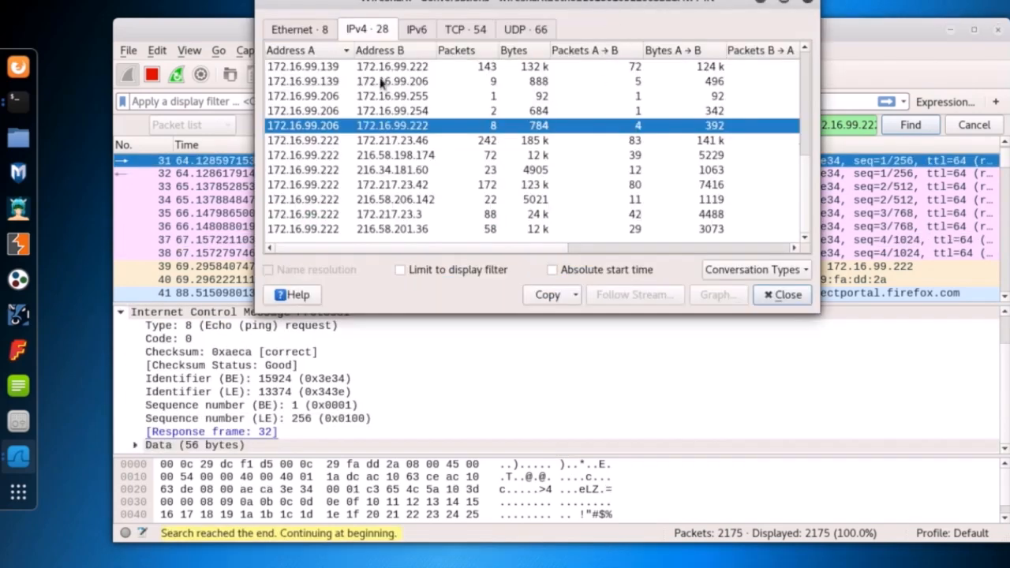
click(805, 269)
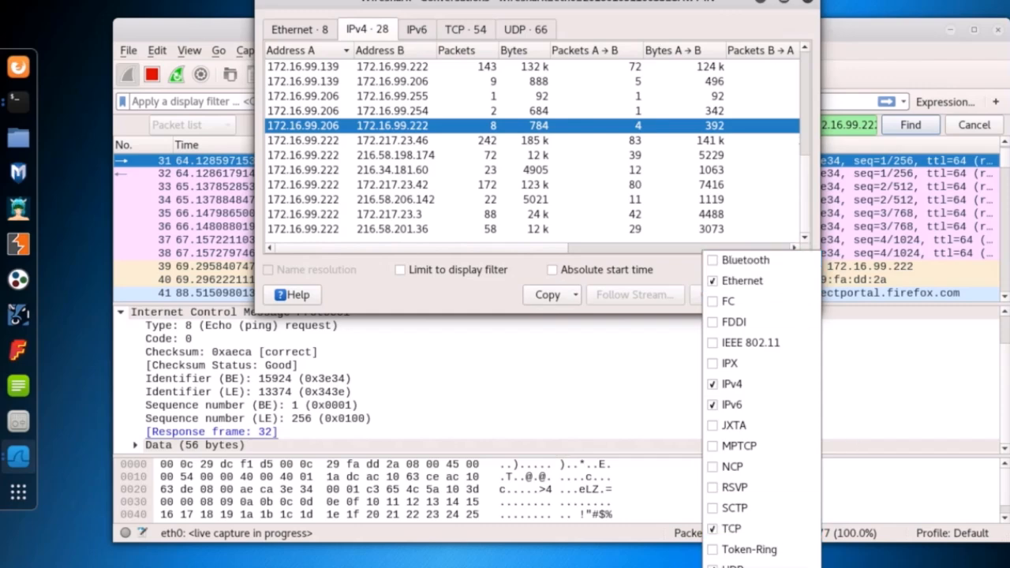
click(749, 560)
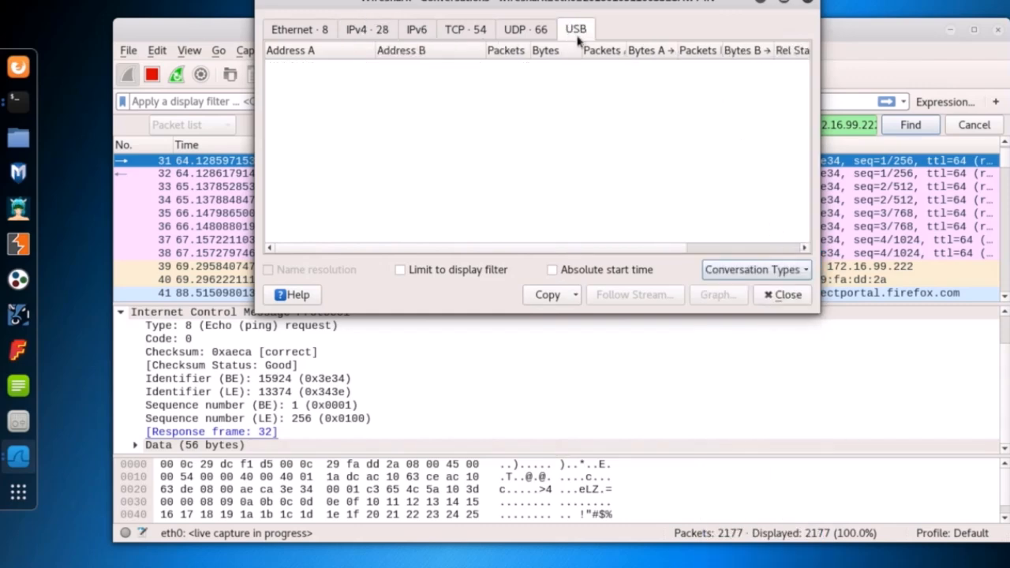